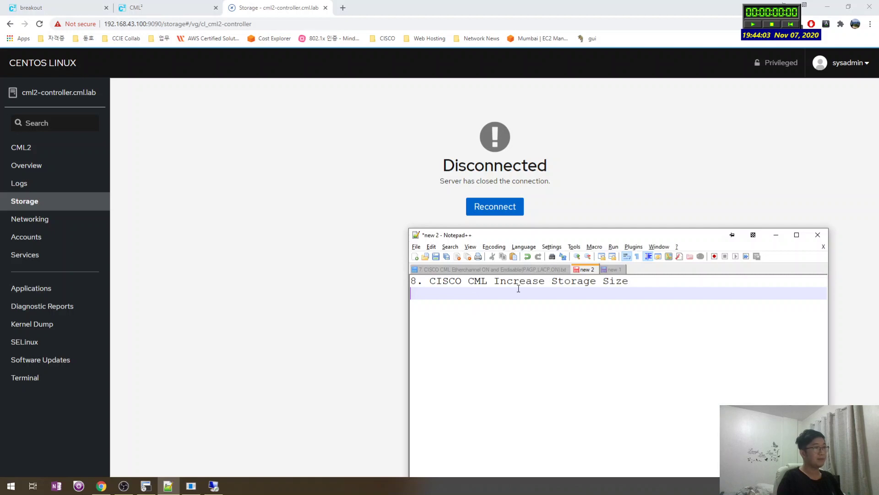
pyautogui.press('Return')
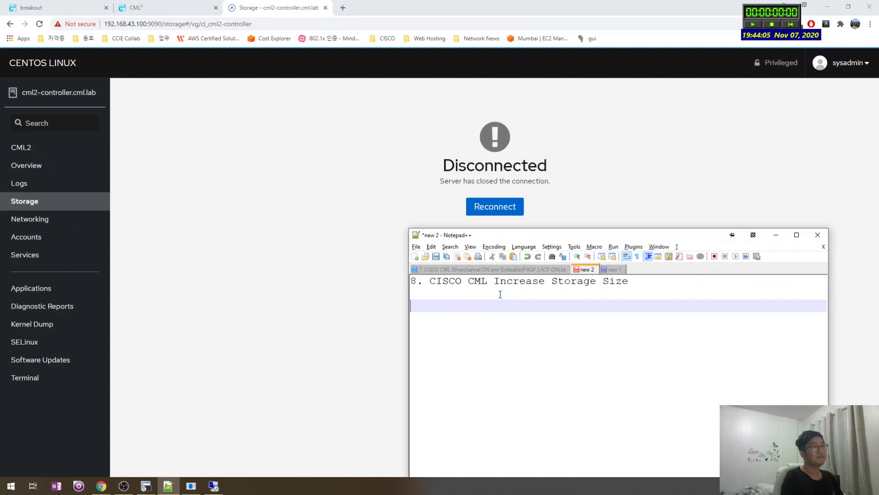
pyautogui.press('Return')
pyautogui.press('BackSpace')
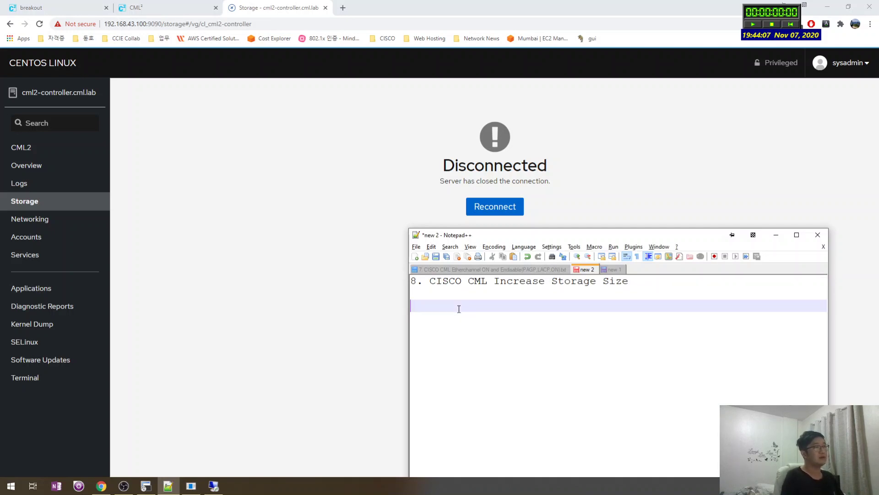
pyautogui.press('BackSpace')
pyautogui.write('http://')
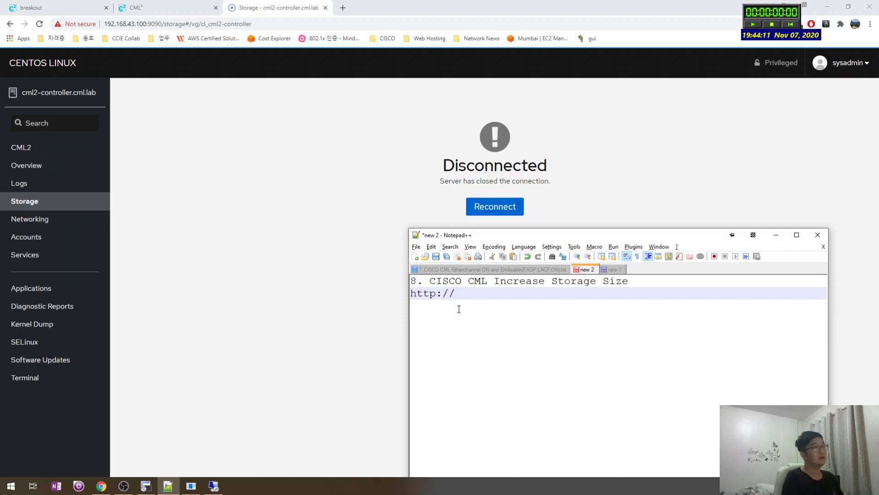
pyautogui.write('192.')
pyautogui.press('BackSpace')
pyautogui.press('BackSpace')
pyautogui.press('BackSpace')
pyautogui.press('BackSpace')
pyautogui.write('your machi')
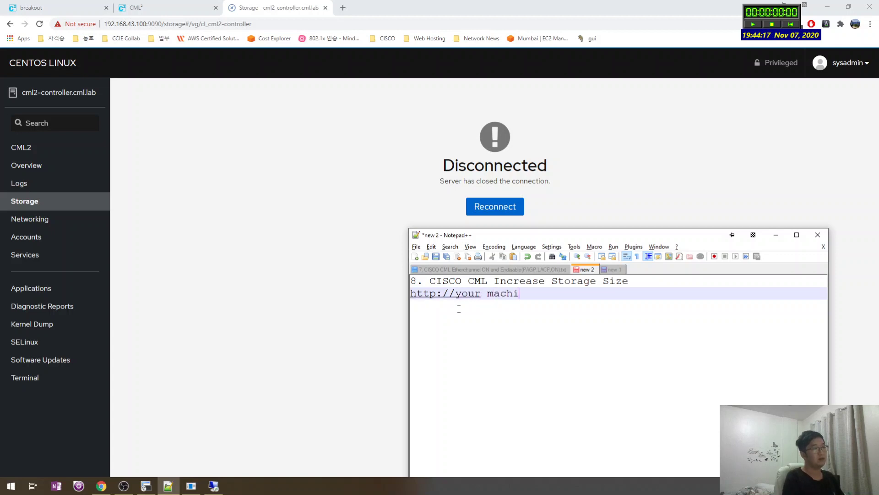
pyautogui.write('ne:9090')
pyautogui.hotkey('shift', 'Home')
pyautogui.click(528, 326)
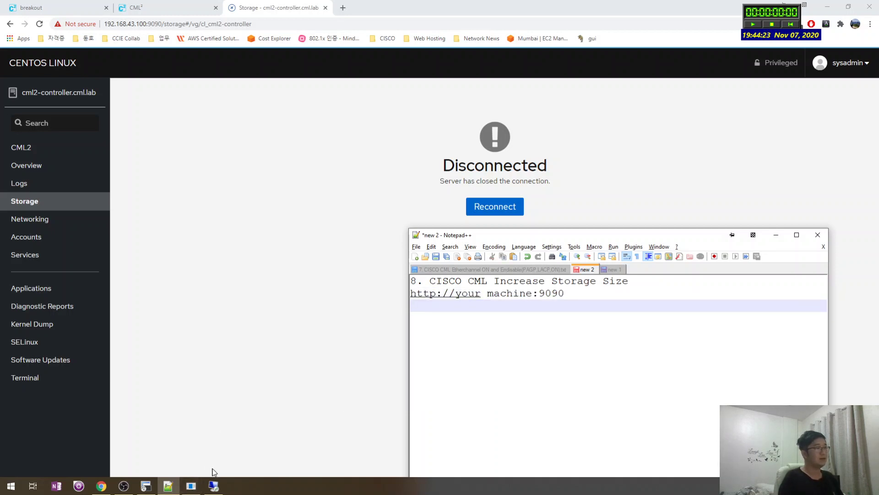
# Bring This PC forward in the remote desktop session and move the Notepad++ notes up and right.
pyautogui.click(217, 485)
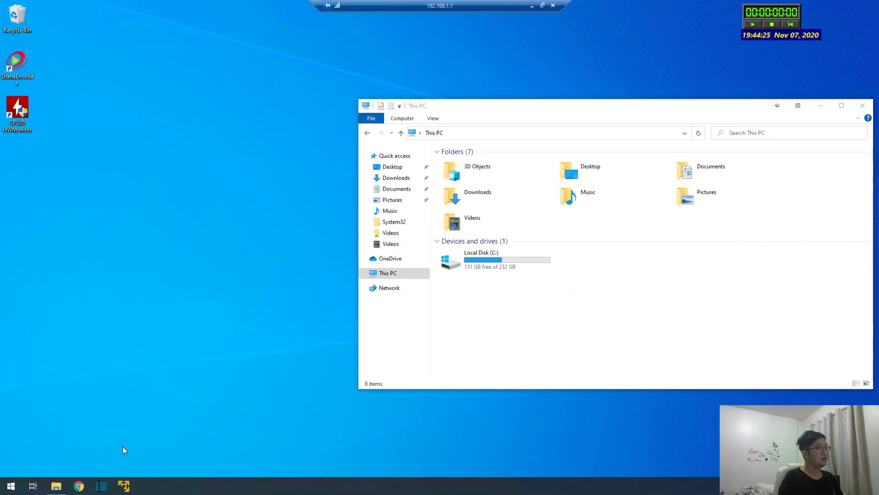
pyautogui.click(479, 196)
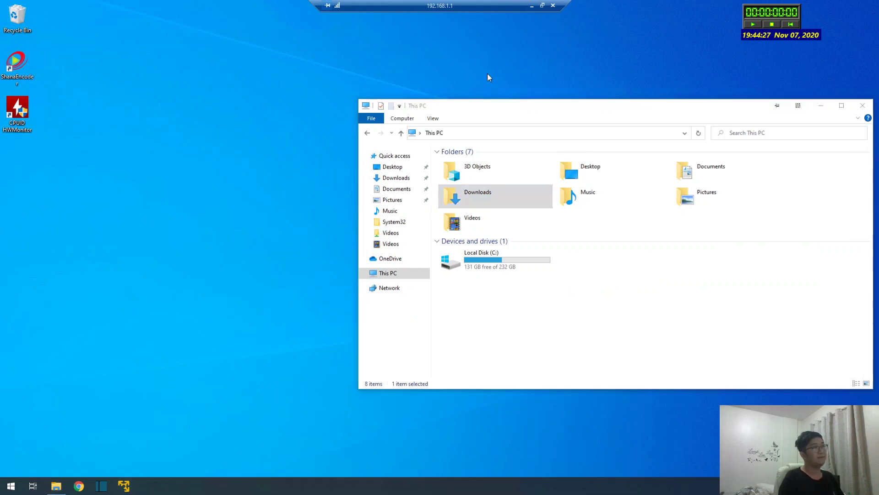
pyautogui.click(433, 283)
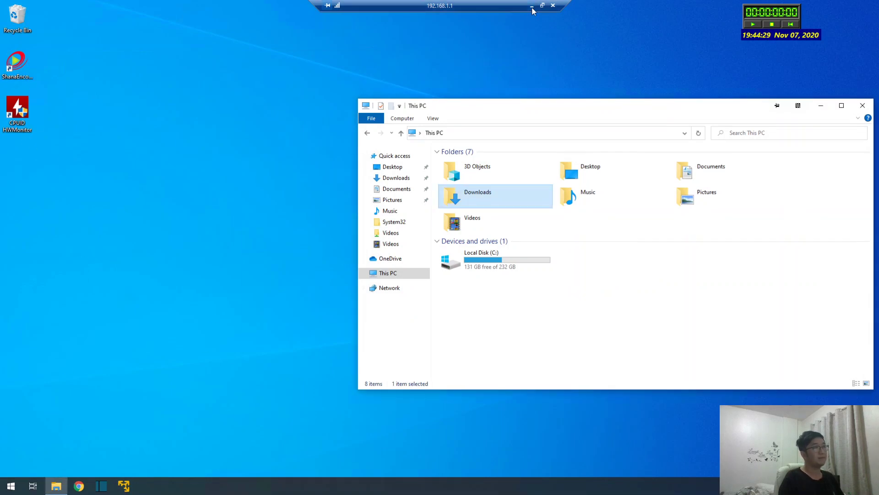
pyautogui.click(532, 7)
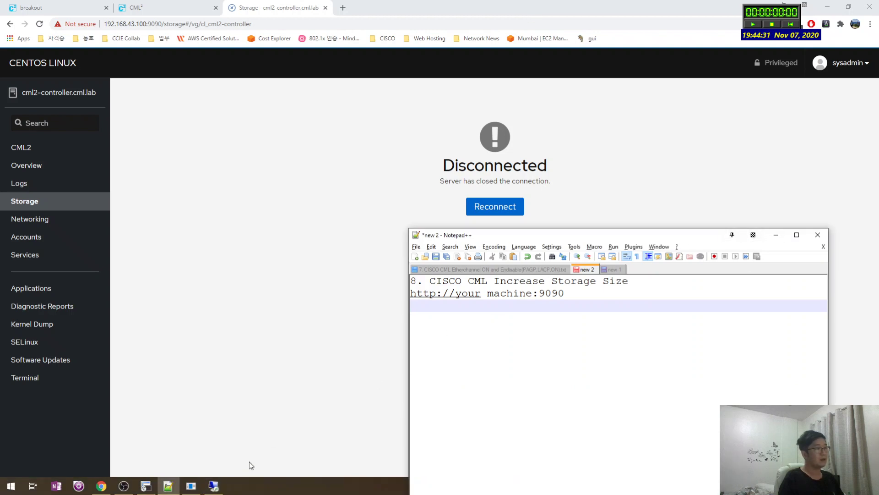
pyautogui.click(213, 485)
pyautogui.moveTo(506, 236); pyautogui.dragTo(566, 212)
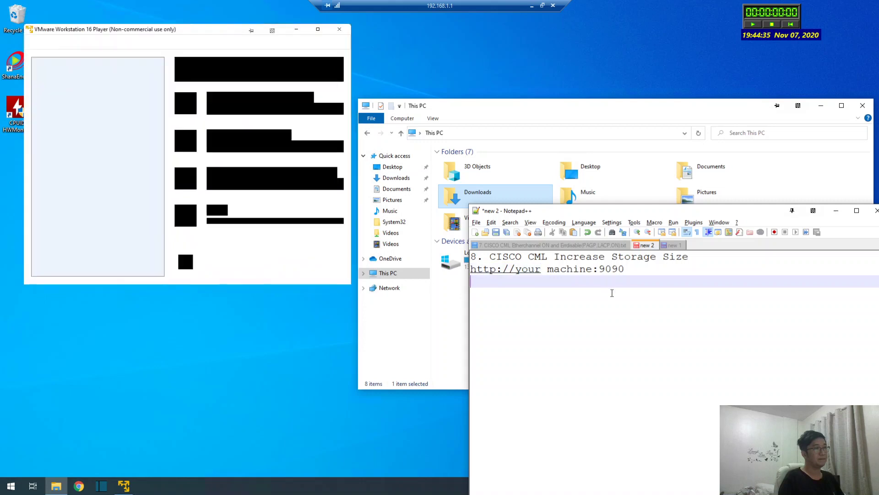
# Insert blank lines above the address line in the notes.
pyautogui.press('Up')
pyautogui.press('Return')
pyautogui.press('Up')
pyautogui.press('Return')
pyautogui.press('Up')
pyautogui.press('Up')
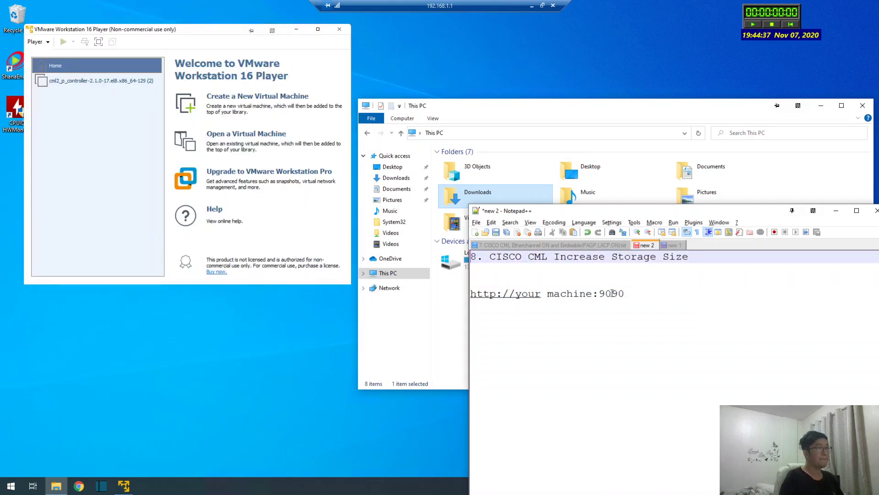
pyautogui.press('Down')
# Open the cml2_p_controller VM's settings to see its Hard Disk: 4.6 GB used, 50 GB maximum.
pyautogui.rightClick(97, 79)
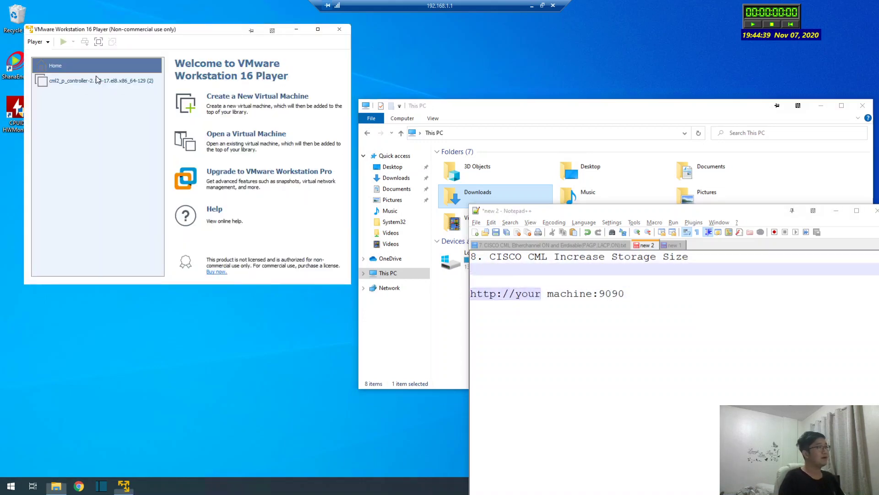
pyautogui.click(120, 92)
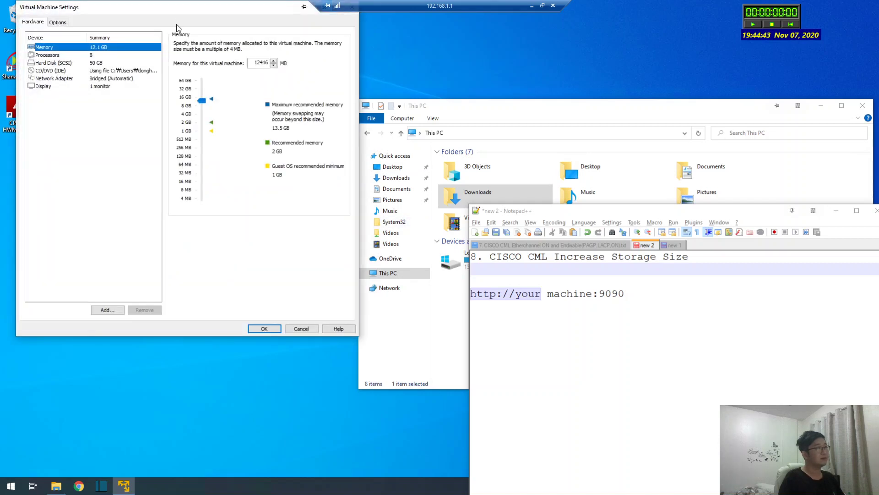
pyautogui.click(69, 126)
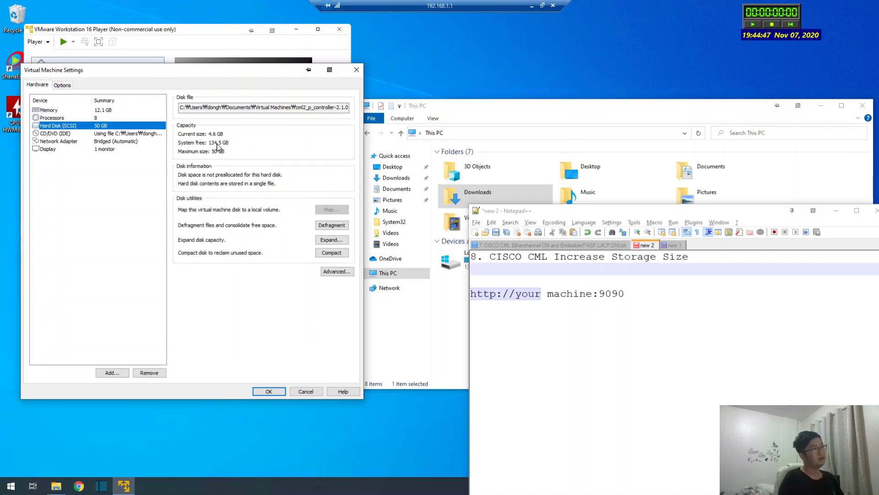
pyautogui.click(523, 272)
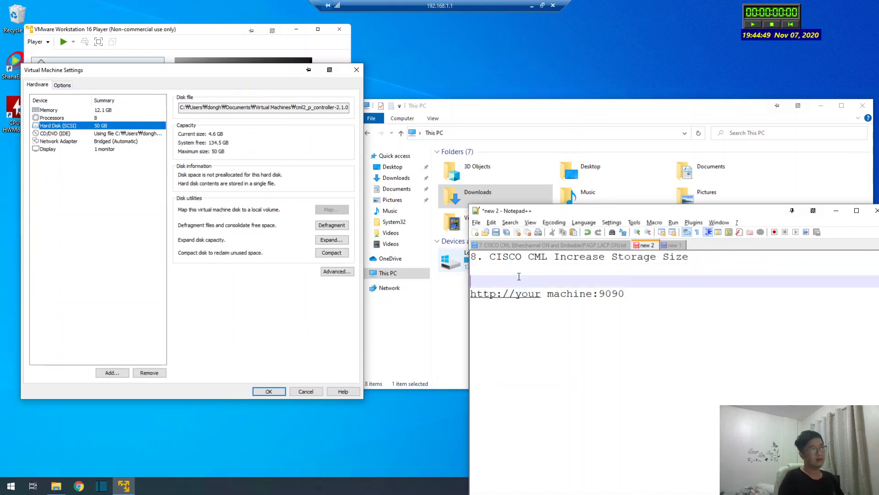
# Type 'Default 16' in the note, briefly checking and cancelling VMware's Expand dialog.
pyautogui.write('Deafult')
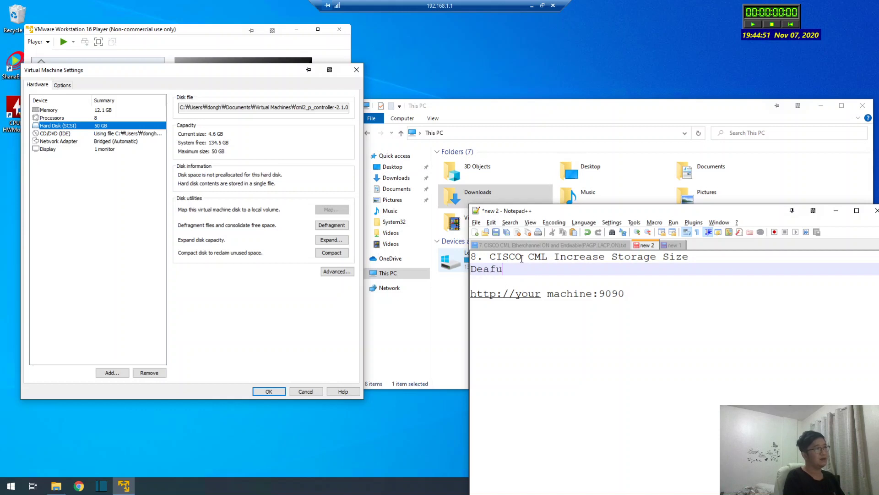
pyautogui.press('BackSpace')
pyautogui.press('BackSpace')
pyautogui.press('BackSpace')
pyautogui.press('BackSpace')
pyautogui.press('BackSpace')
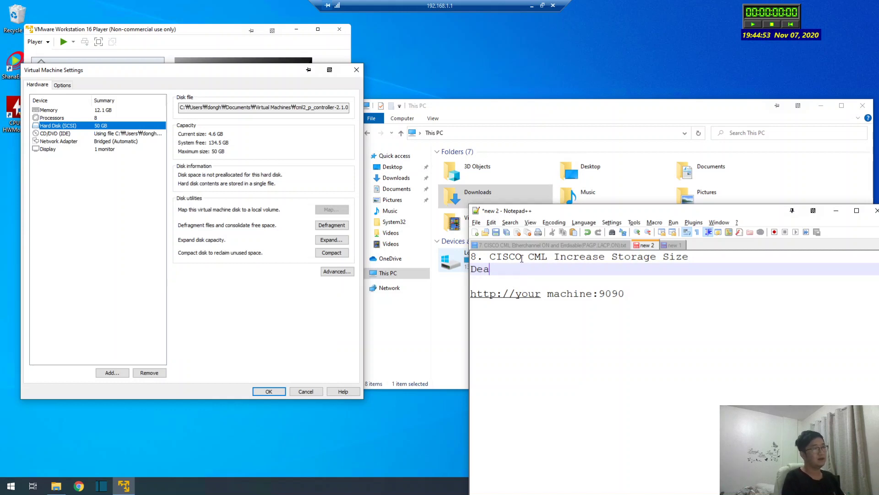
pyautogui.write('fault ')
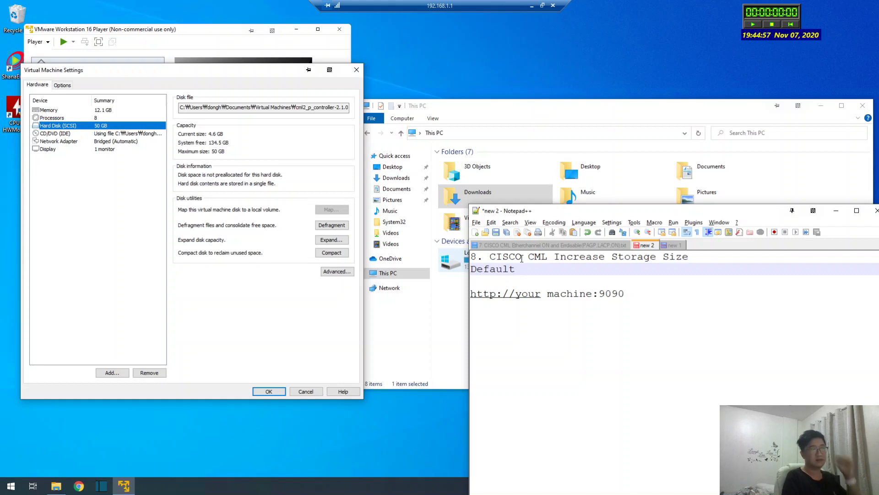
pyautogui.write('16')
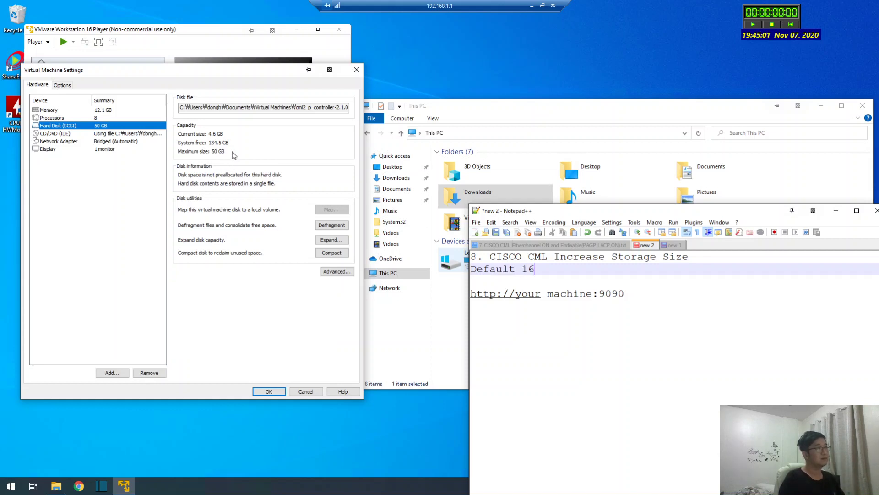
pyautogui.click(331, 239)
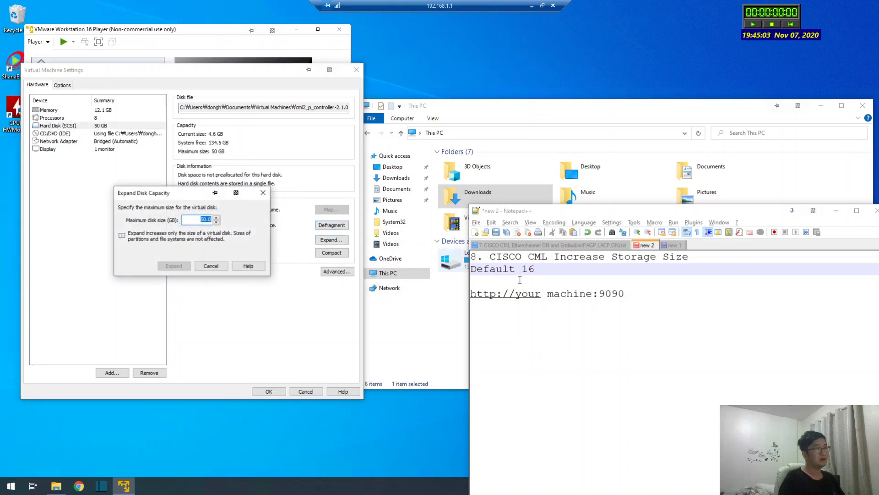
pyautogui.click(505, 277)
pyautogui.click(263, 193)
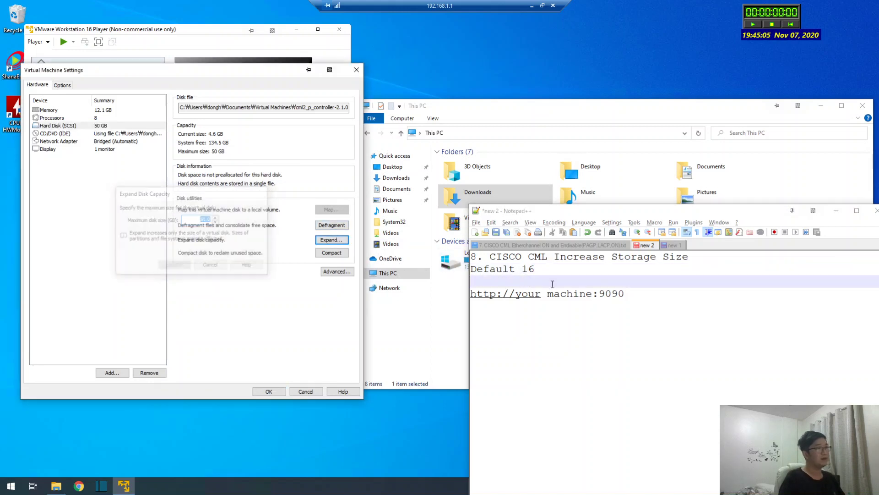
# Write 'Virtual Machine Settings -> Hard Disk ->' on the next note line.
pyautogui.write('VM Setting ->')
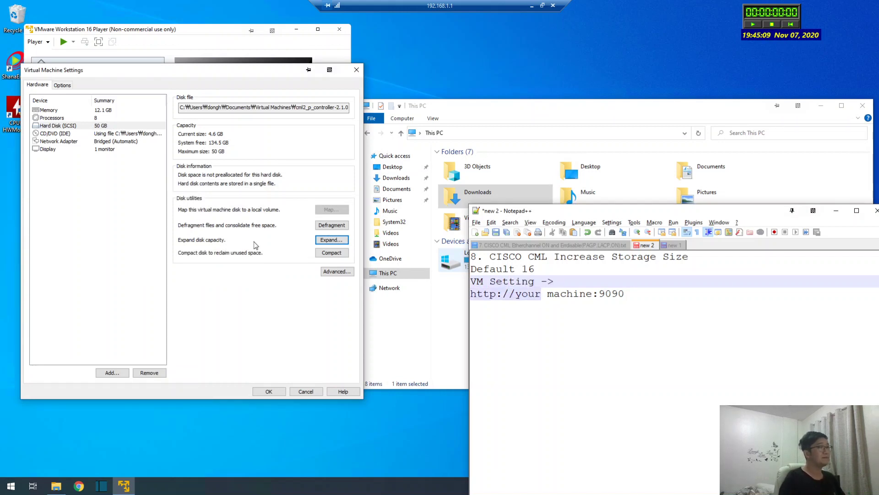
pyautogui.moveTo(535, 280); pyautogui.dragTo(472, 282)
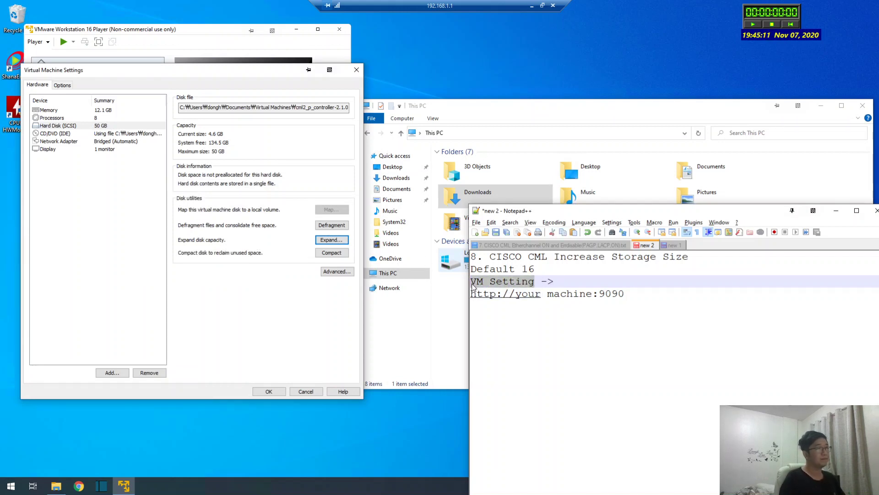
pyautogui.write('Virtu')
pyautogui.write('al Machine Settings')
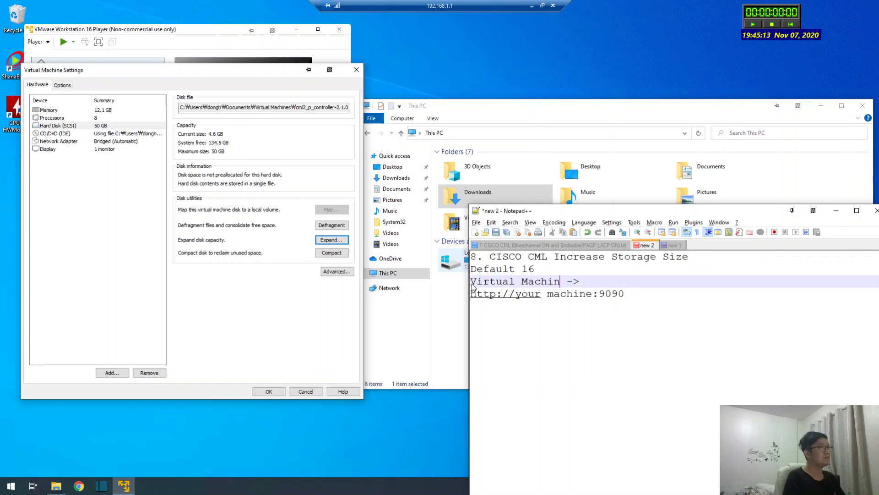
pyautogui.press('Right')
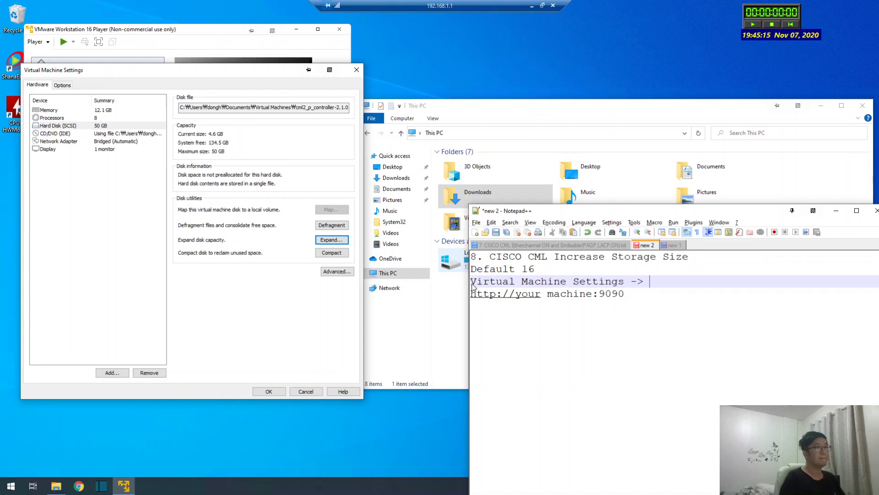
pyautogui.write('Hard Disk ->')
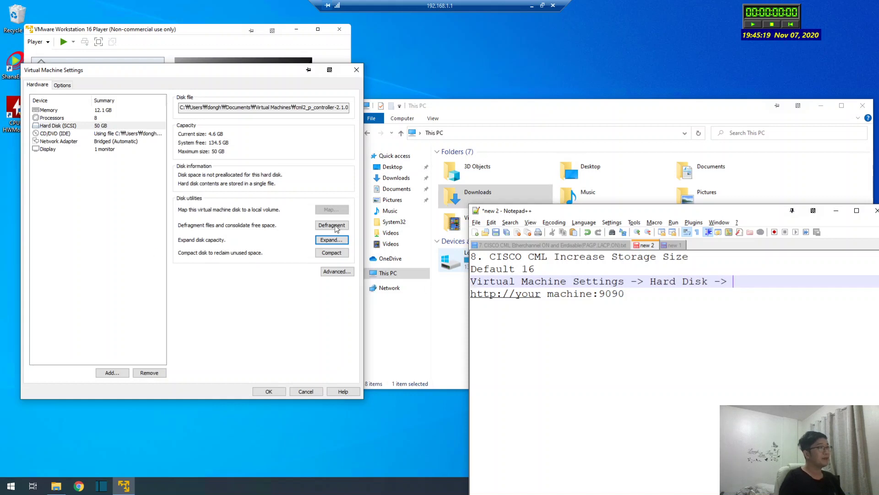
pyautogui.click(334, 240)
# Append 'Expand' to the note's path and expand the disk's maximum size to 51.0 GB.
pyautogui.click(733, 281)
pyautogui.write('Ex')
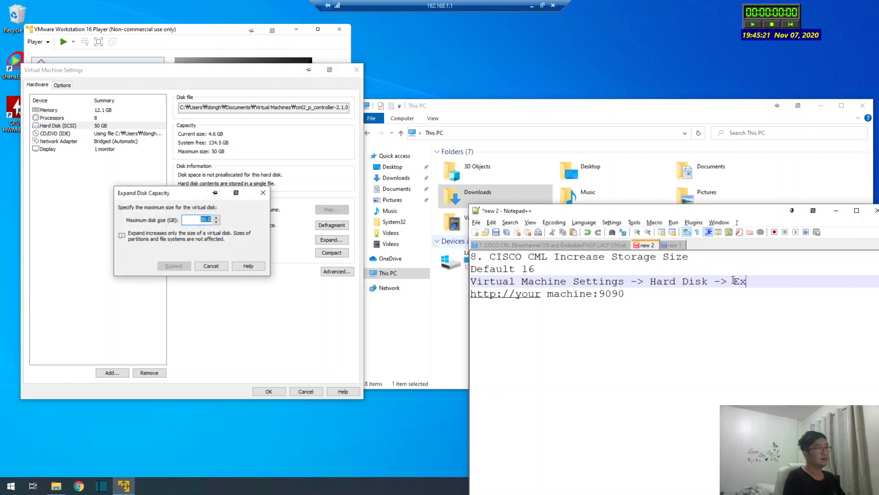
pyautogui.write('pand ->')
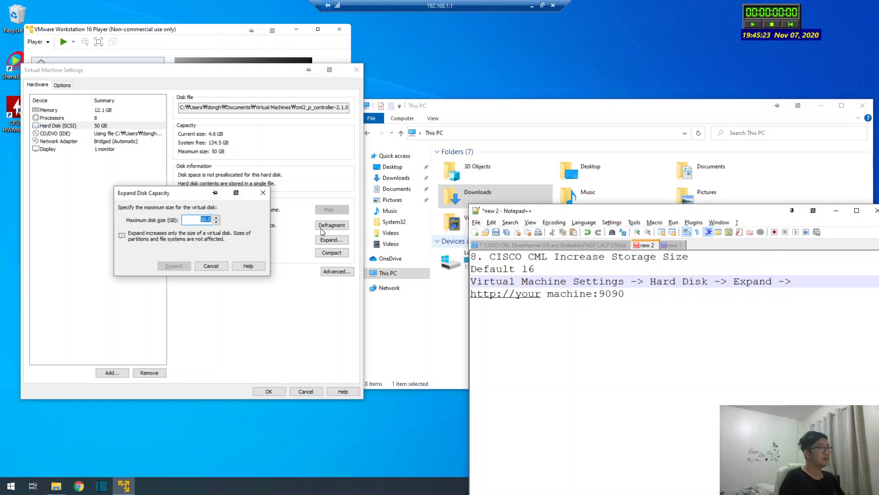
pyautogui.click(201, 219)
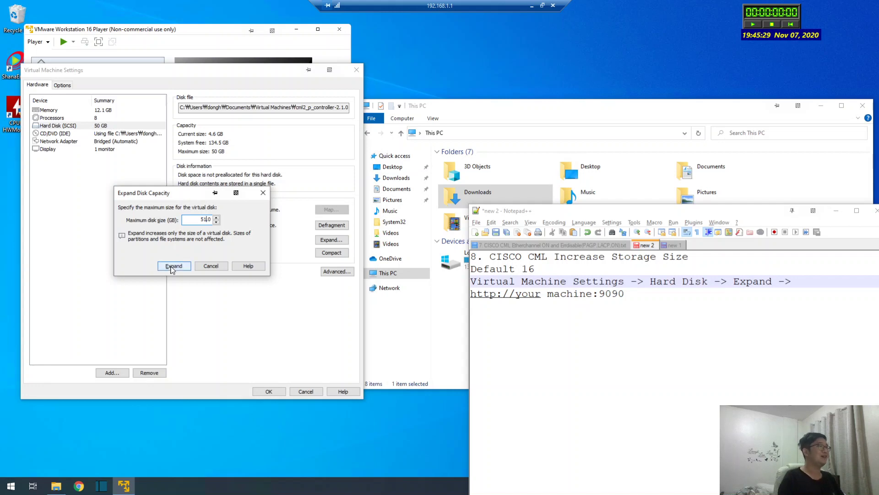
pyautogui.click(174, 266)
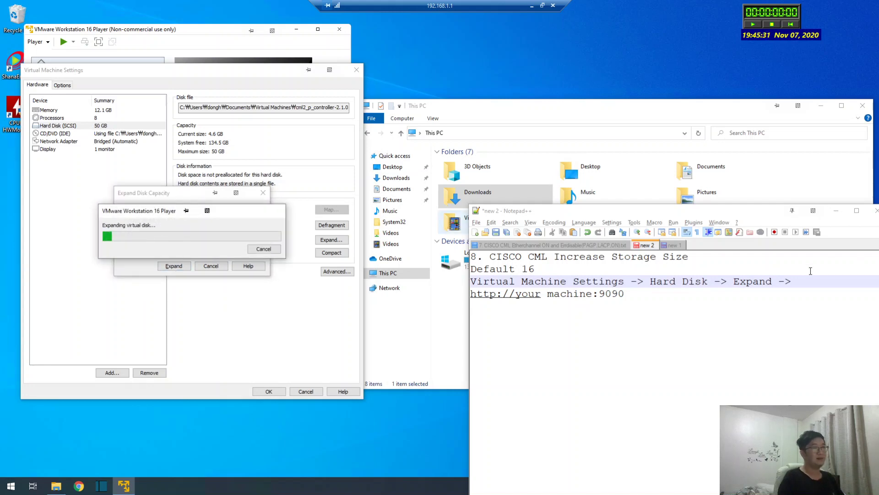
# End the note's path line at 'Expand' and move the expansion progress dialog lower until it completes.
pyautogui.click(801, 283)
pyautogui.press('BackSpace')
pyautogui.press('BackSpace')
pyautogui.press('BackSpace')
pyautogui.press('BackSpace')
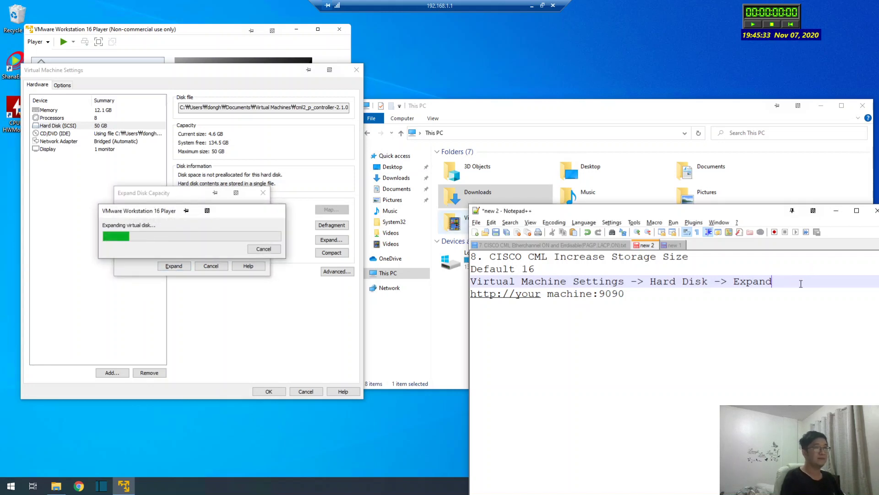
pyautogui.press('Return')
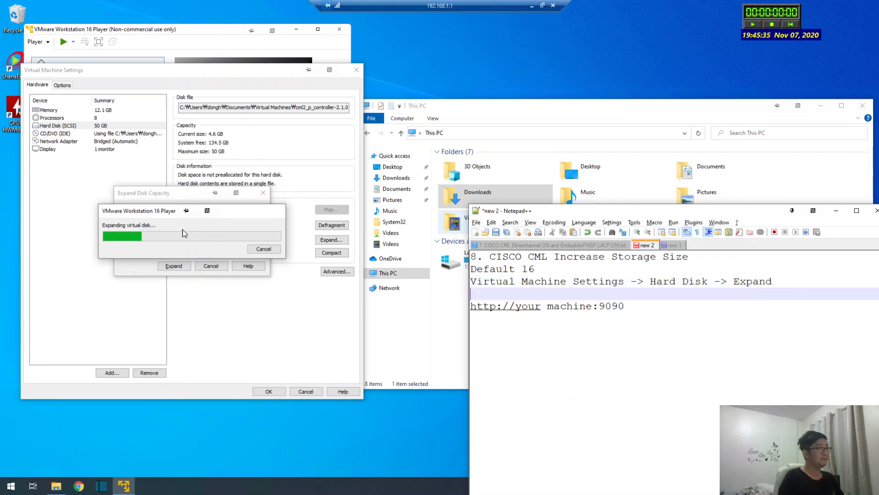
pyautogui.click(185, 233)
pyautogui.moveTo(158, 214); pyautogui.dragTo(161, 296)
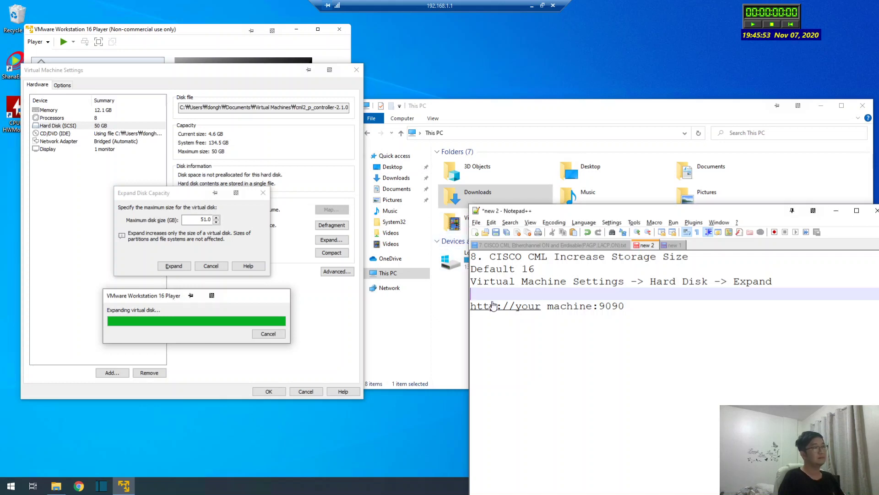
pyautogui.click(460, 305)
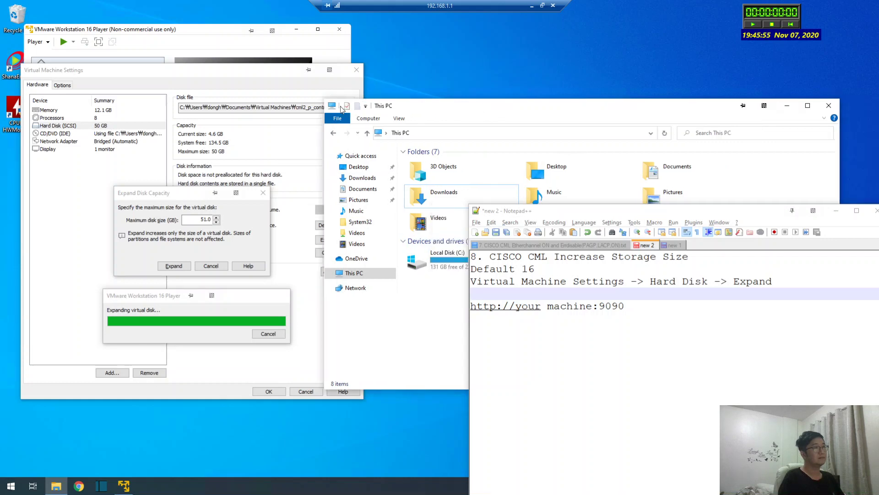
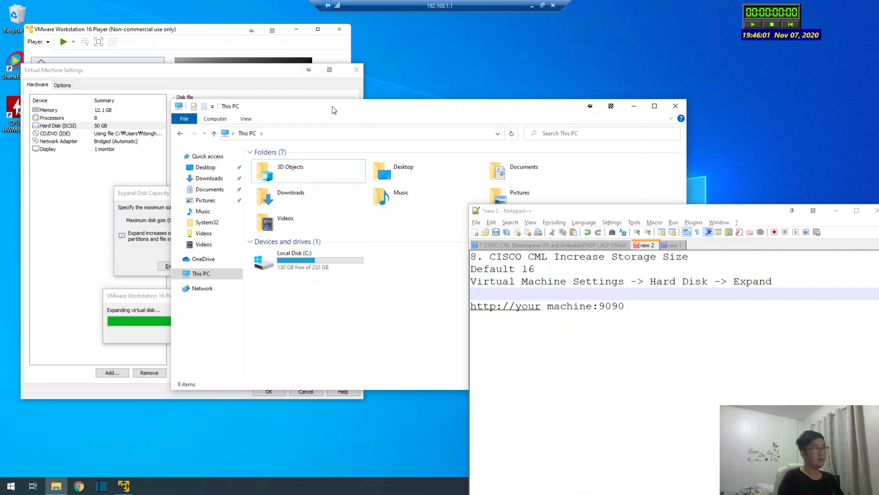
# Acknowledge the success message for expanding the virtual hard disk to 51 GB.
pyautogui.moveTo(333, 110); pyautogui.dragTo(468, 119)
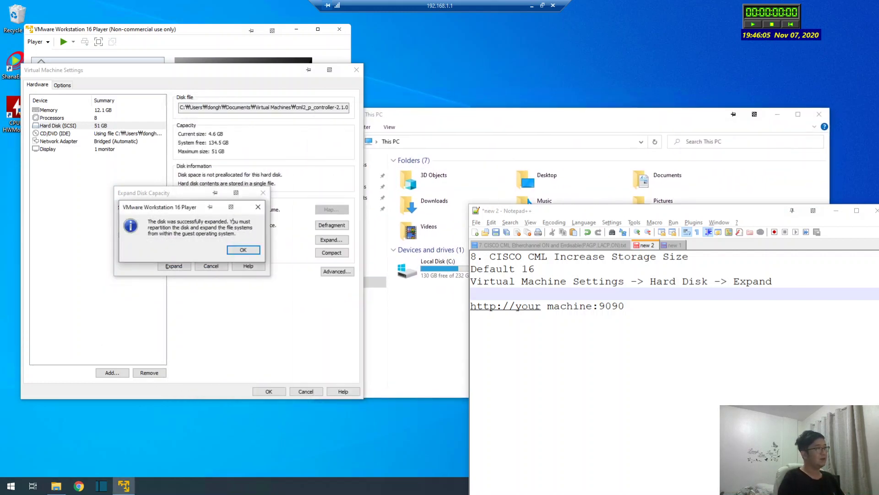
pyautogui.click(233, 249)
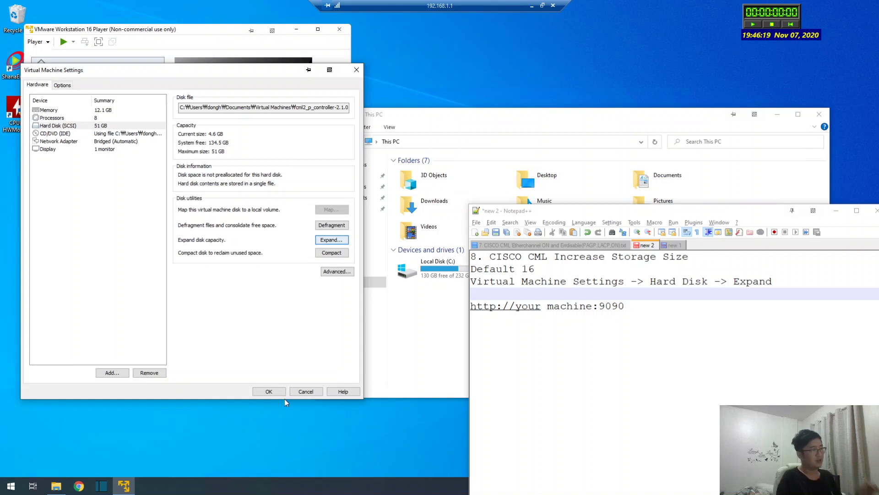
# Note 'thin hdd' in a new local browser tab, then save the 51 GB VM settings.
pyautogui.click(532, 6)
pyautogui.click(343, 8)
pyautogui.write('thin hdd')
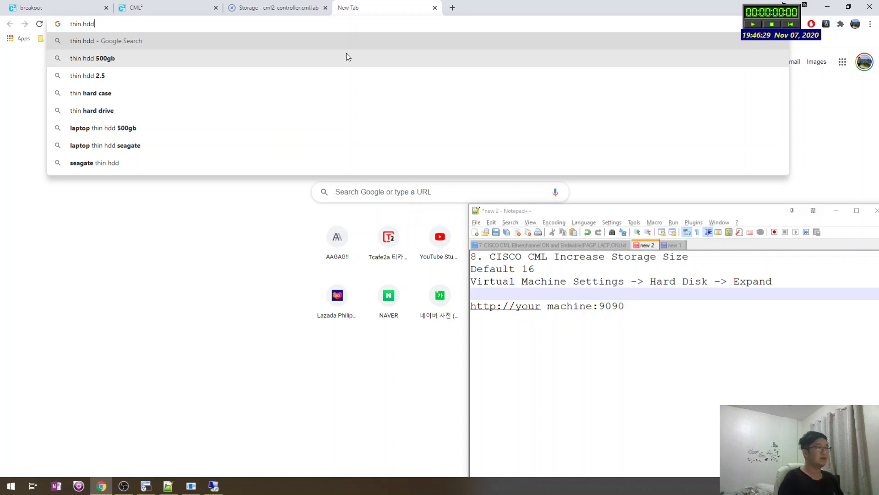
pyautogui.click(214, 485)
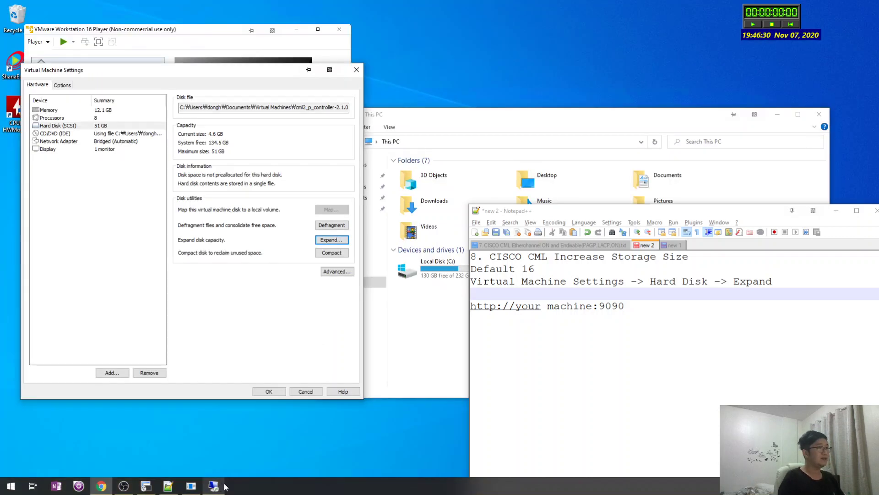
pyautogui.click(268, 391)
# Power on the cml2_p_controller VM and insert blank lines around the Expand and settings notes.
pyautogui.rightClick(86, 85)
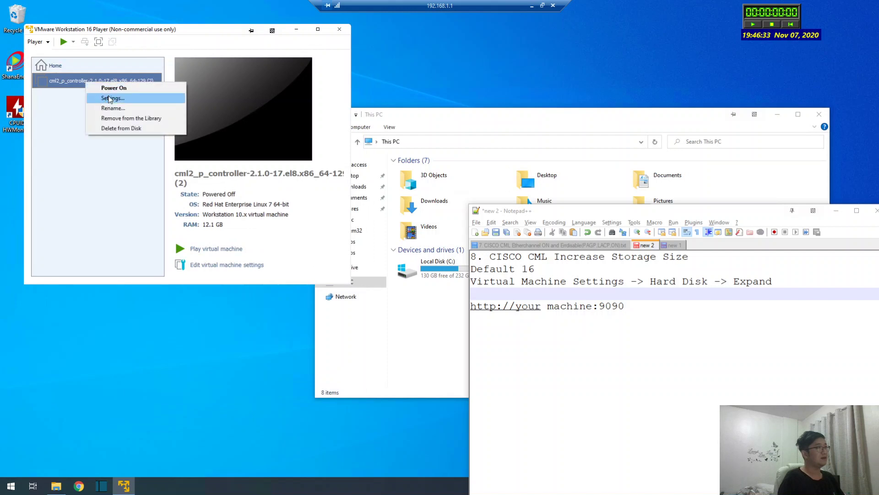
pyautogui.click(98, 87)
pyautogui.click(796, 281)
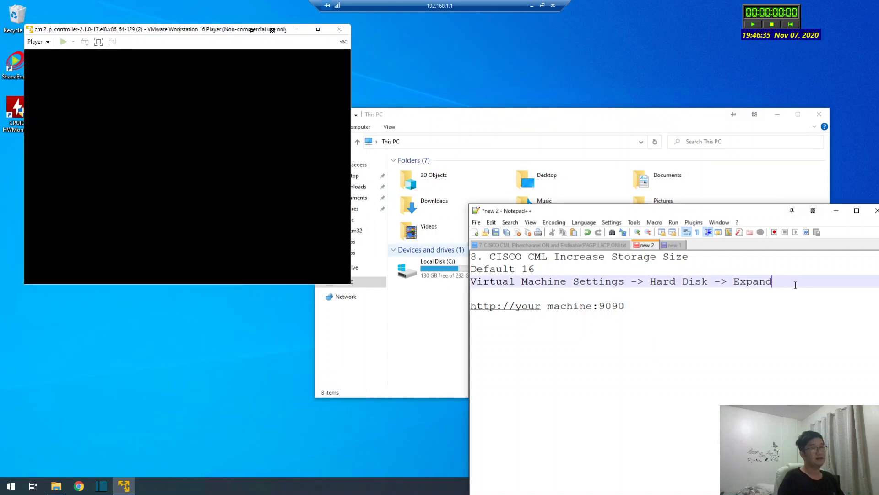
pyautogui.press('Return')
pyautogui.press('Return')
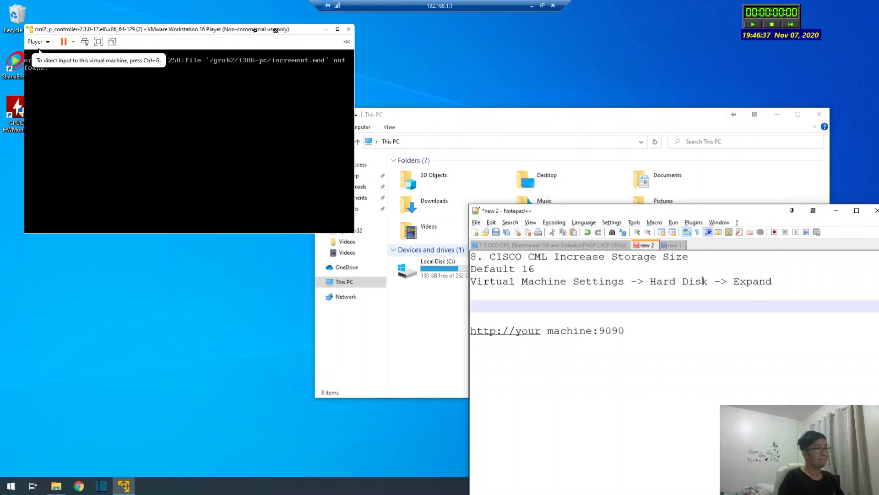
pyautogui.press('Up')
pyautogui.click(473, 281)
pyautogui.press('Return')
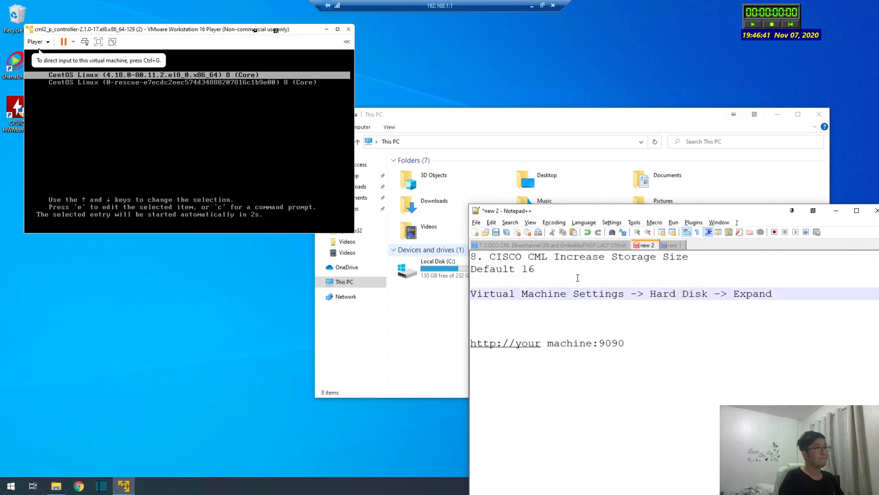
# Edit the disk-size note to record the change from Default 16 GB to 50GB.
pyautogui.click(547, 271)
pyautogui.write('GB')
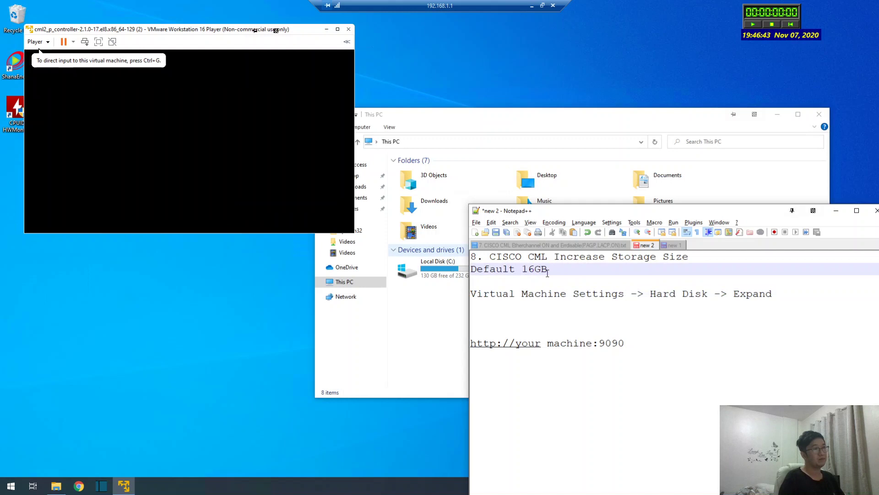
pyautogui.write(' -> 5')
pyautogui.press('Down')
pyautogui.press('Down')
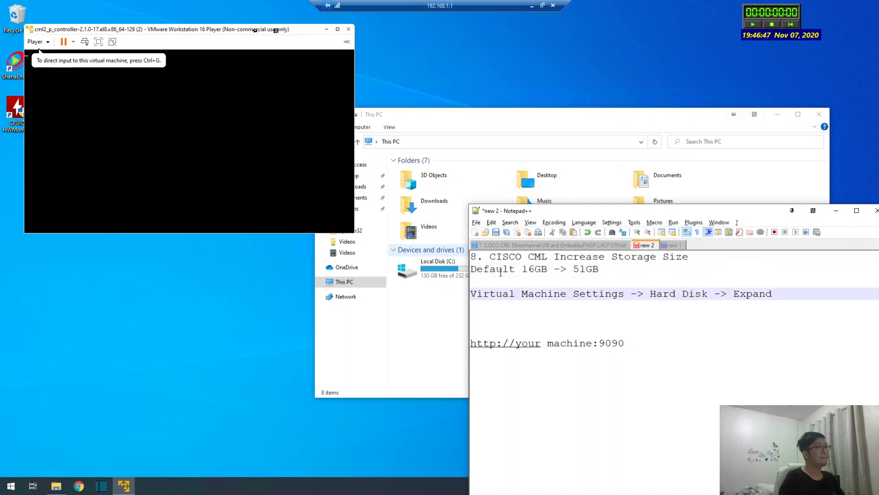
pyautogui.press('Up')
pyautogui.press('Up')
pyautogui.press('Left')
pyautogui.press('Left')
pyautogui.press('BackSpace')
pyautogui.write('0')
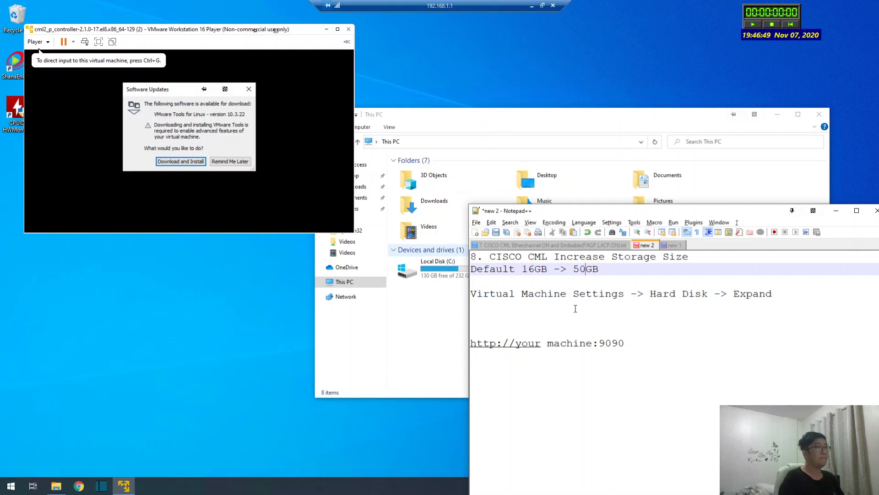
# Dismiss the VMware Tools offer and enter 'ping 192.168.43.100 -t -w 1' in a command prompt.
pyautogui.click(227, 163)
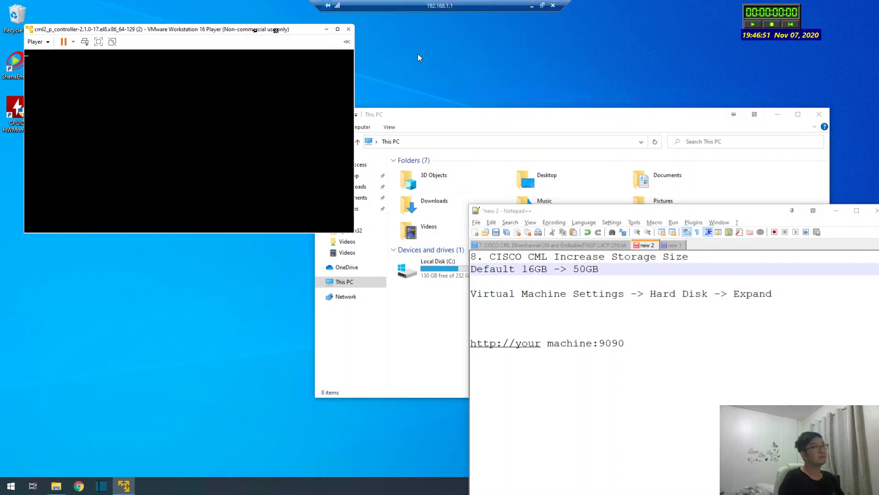
pyautogui.moveTo(220, 35); pyautogui.dragTo(253, 76)
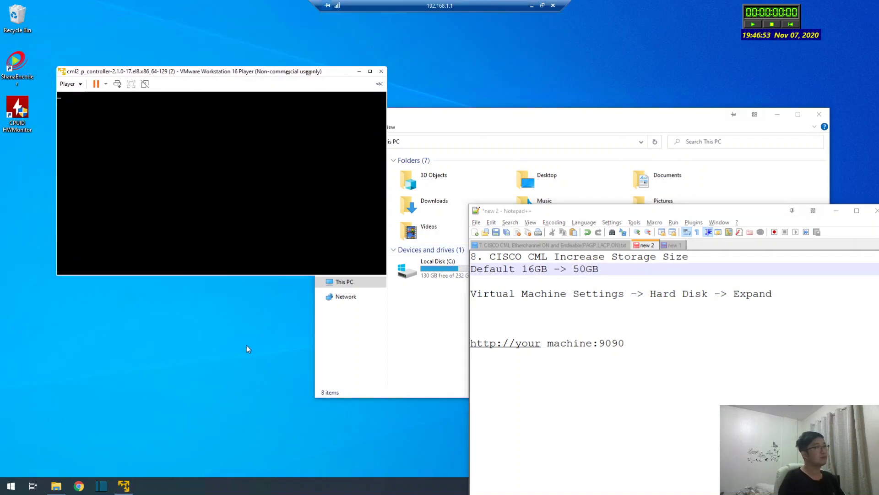
pyautogui.press('super+r')
pyautogui.press('Return')
pyautogui.write('ping ')
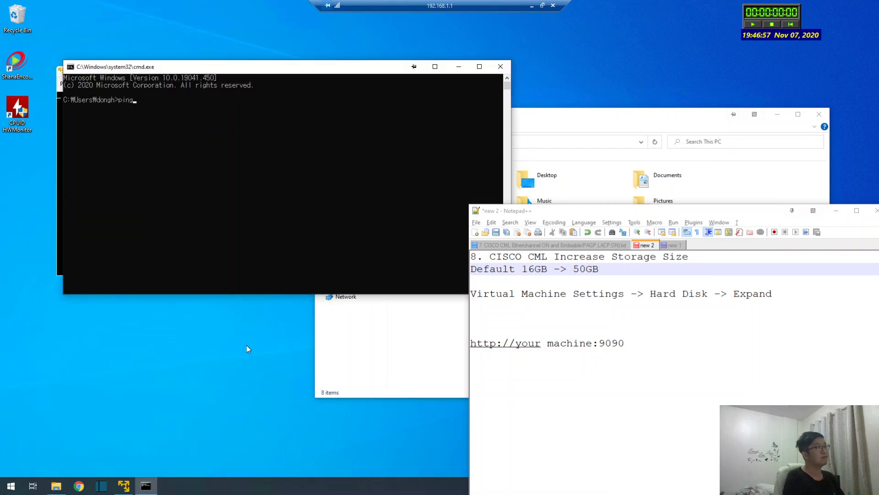
pyautogui.write('192.168.43.100 -t -w 1')
# Start the continuous ping and dock a smaller ping window in the upper right.
pyautogui.press('Return')
pyautogui.moveTo(231, 71); pyautogui.dragTo(578, 46)
pyautogui.moveTo(409, 34); pyautogui.dragTo(618, 46)
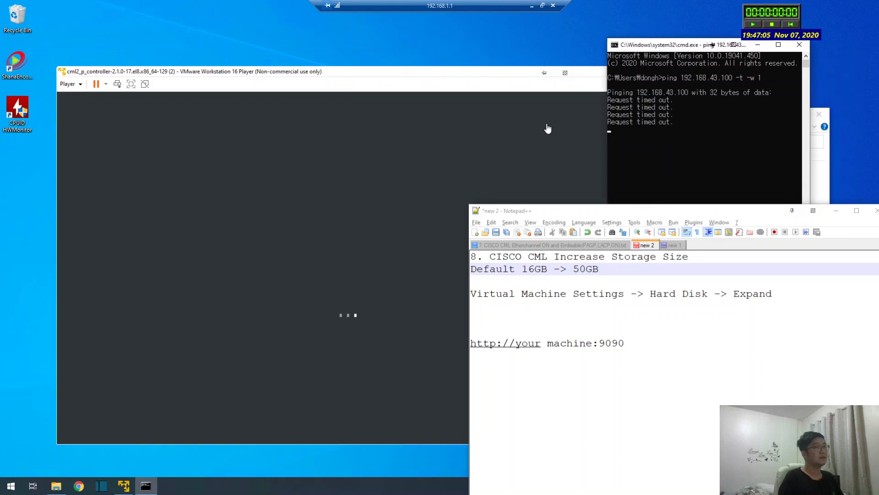
# Put 192.168.43.100 into the note's URL in place of the placeholder and select that line.
pyautogui.click(541, 310)
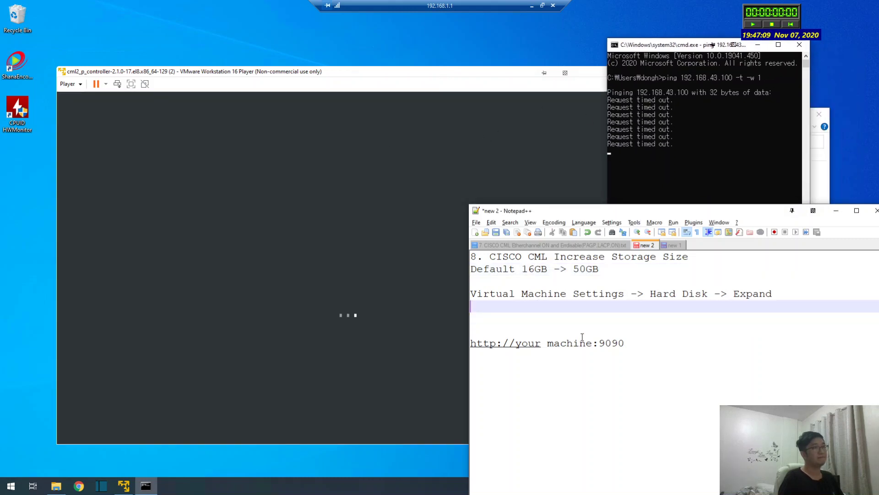
pyautogui.moveTo(595, 345); pyautogui.dragTo(516, 346)
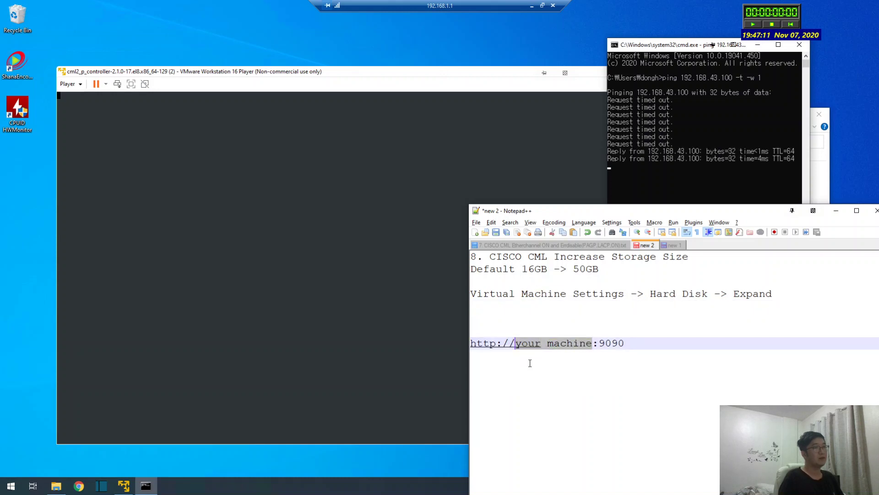
pyautogui.write('192.168.43.100')
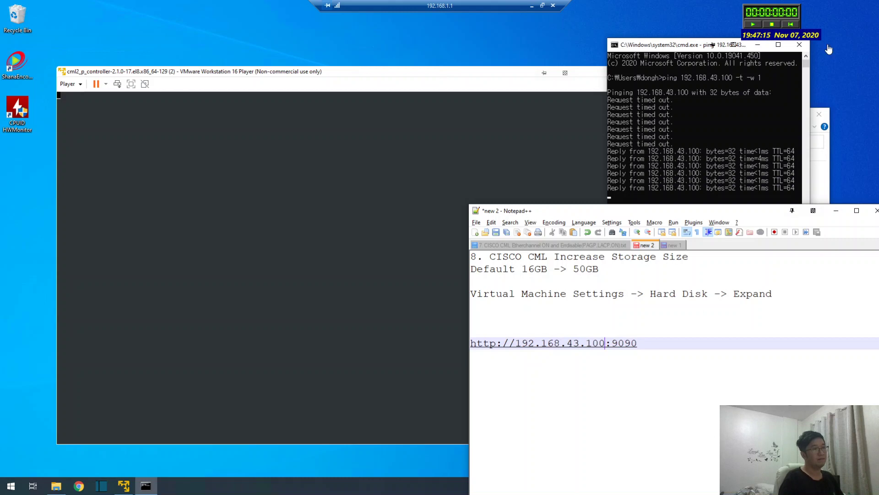
pyautogui.moveTo(639, 343); pyautogui.dragTo(470, 344)
pyautogui.hotkey('ctrl', 'c')
# Load the controller web console URL in the CML² browser tab.
pyautogui.click(529, 7)
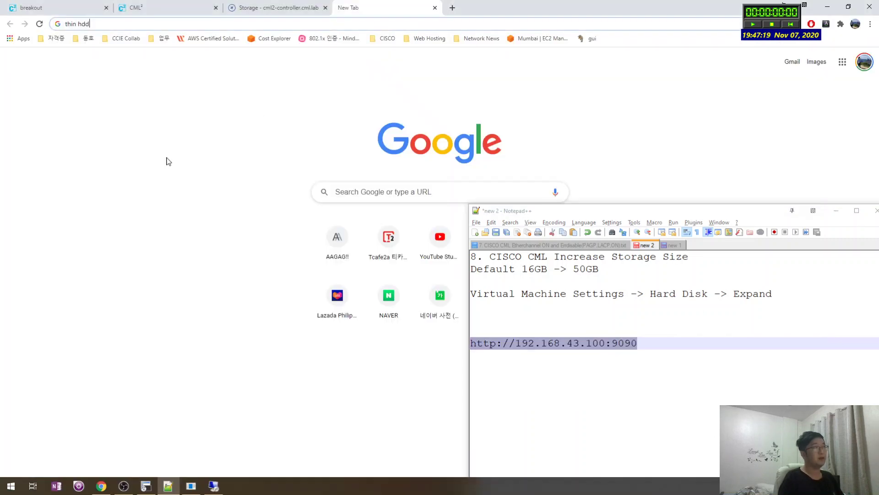
pyautogui.click(195, 7)
pyautogui.click(160, 24)
pyautogui.hotkey('ctrl', 'v')
pyautogui.press('Return')
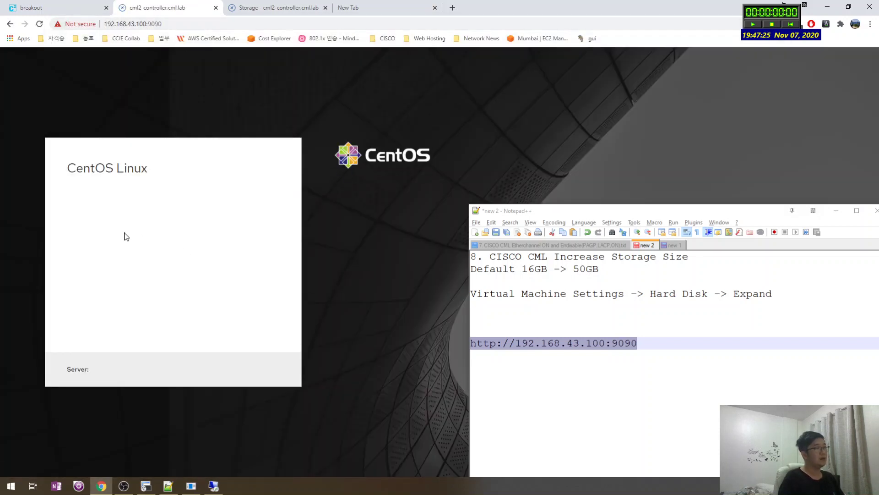
# Log in to Cockpit with the administrator user name and password.
pyautogui.press('Tab')
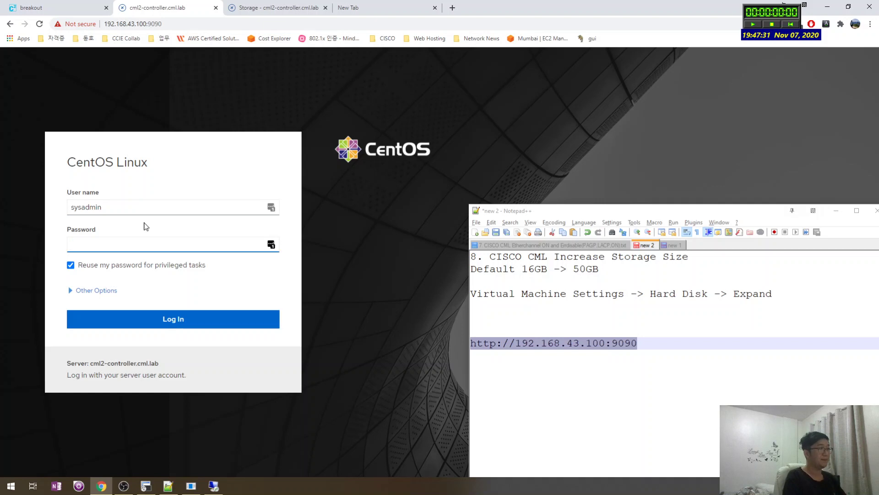
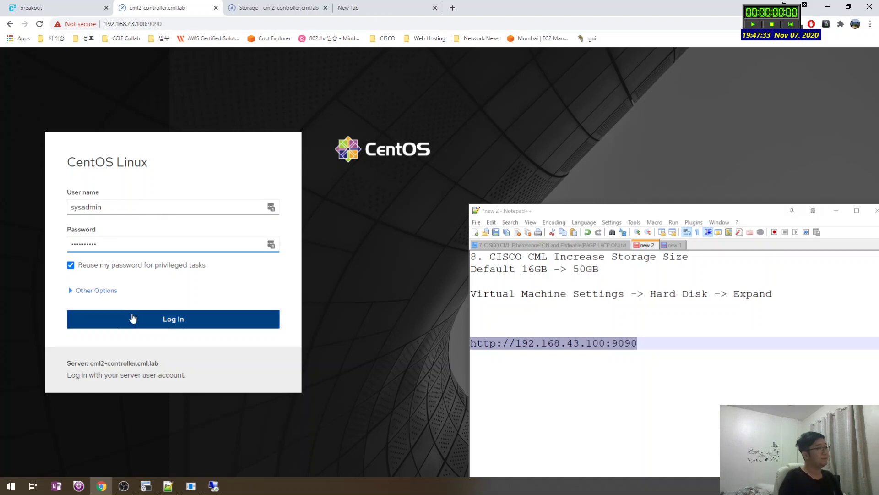
pyautogui.click(140, 318)
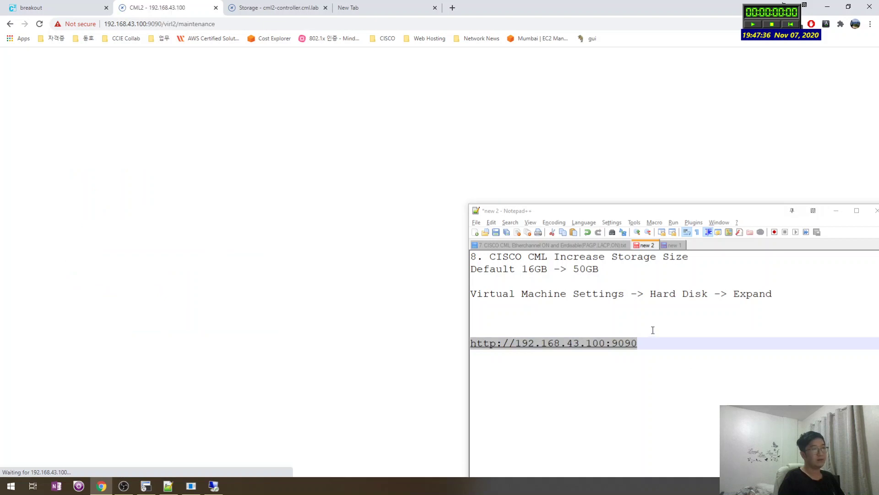
# Record the login credentials in the note after the console URL.
pyautogui.click(603, 316)
pyautogui.click(673, 344)
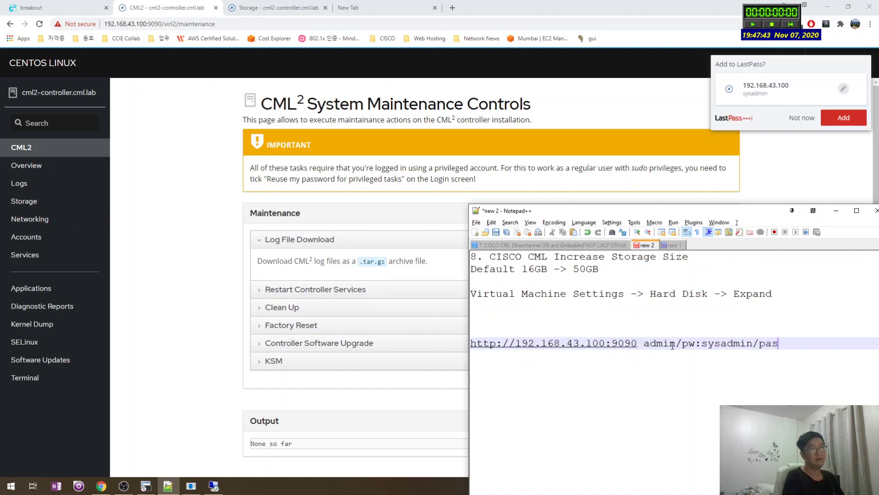
# Clean up the credentials line in the note, removing the placeholder and the /pw label.
pyautogui.press('BackSpace')
pyautogui.press('BackSpace')
pyautogui.write('your')
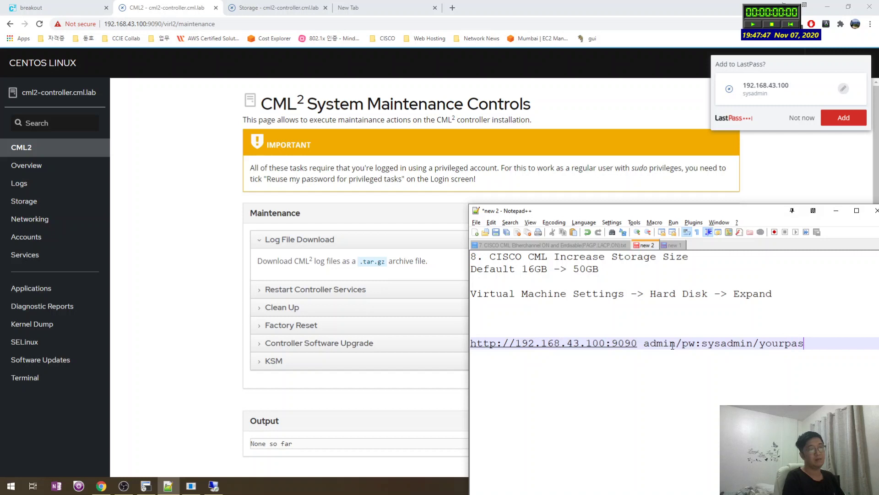
pyautogui.press('Return')
pyautogui.click(795, 349)
pyautogui.doubleClick(794, 349)
pyautogui.press('BackSpace')
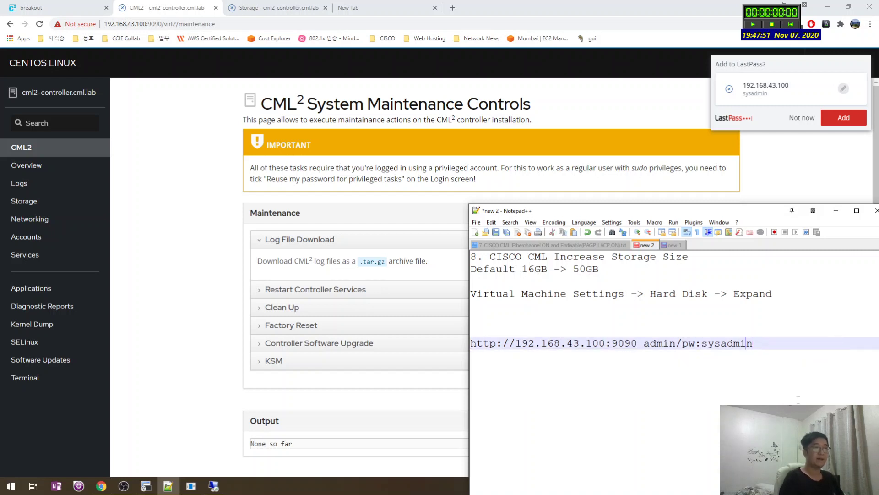
pyautogui.press('Delete')
pyautogui.press('BackSpace')
pyautogui.press('BackSpace')
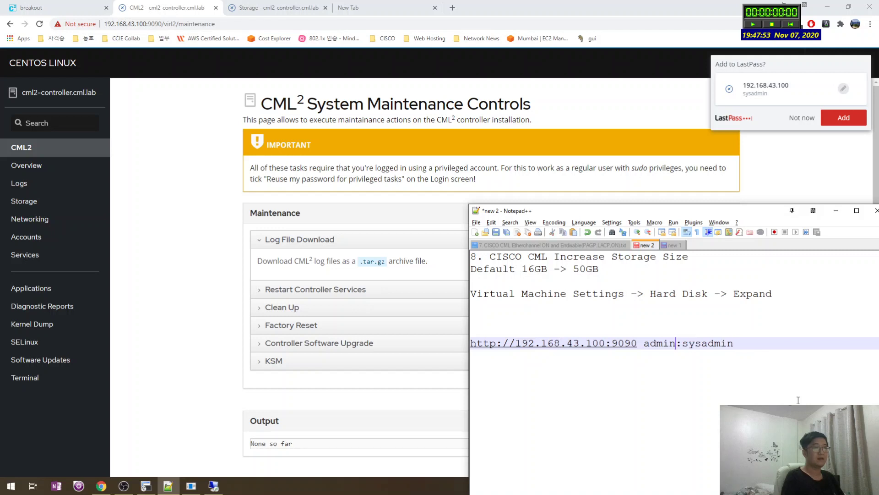
pyautogui.press('Down')
pyautogui.press('Down')
pyautogui.press('Up')
pyautogui.press('Up')
pyautogui.press('Down')
# Add a 'Go to Storage' line below the URL in the notes and open Cockpit's Storage page.
pyautogui.click(256, 186)
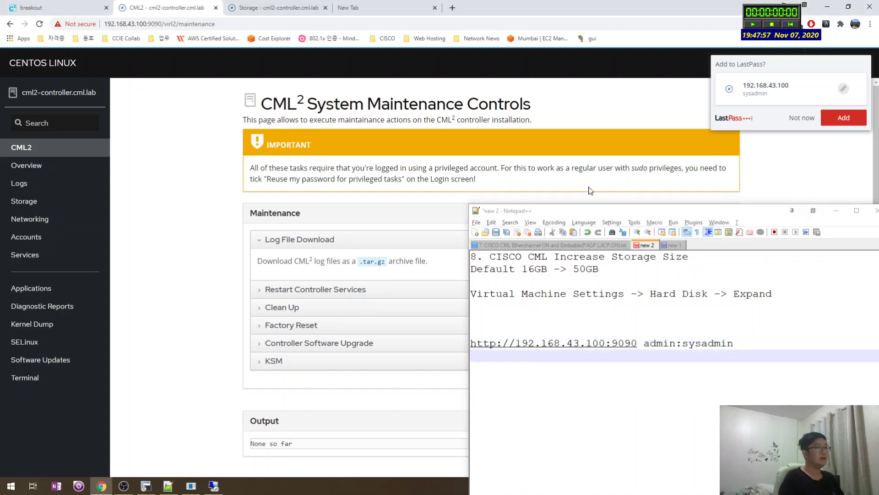
pyautogui.moveTo(577, 216); pyautogui.dragTo(540, 173)
pyautogui.click(479, 262)
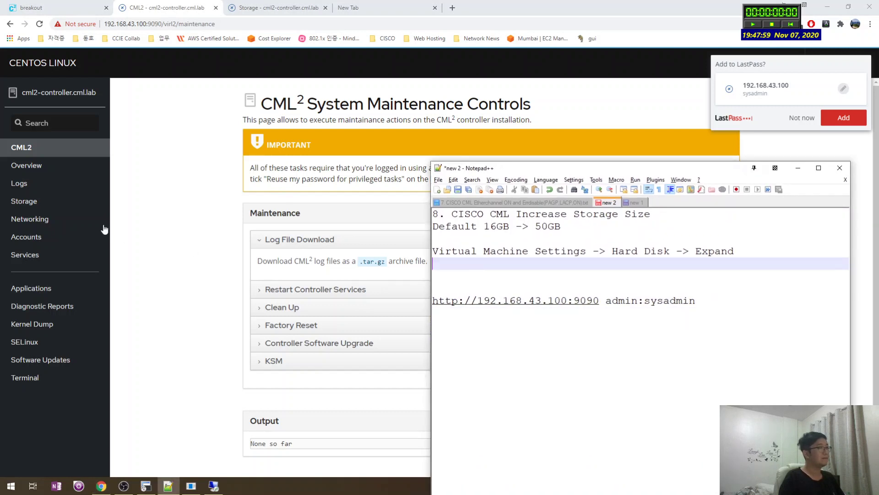
pyautogui.click(464, 323)
pyautogui.click(448, 289)
pyautogui.press('BackSpace')
pyautogui.press('BackSpace')
pyautogui.press('BackSpace')
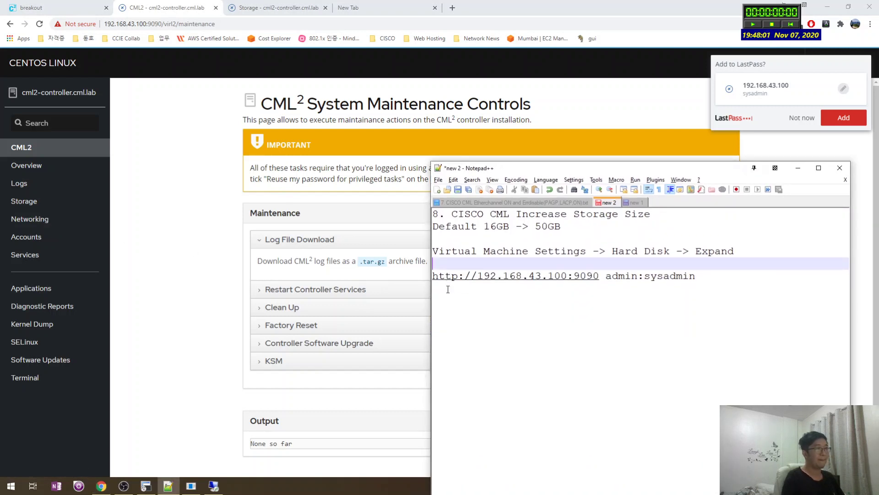
pyautogui.press('Return')
pyautogui.press('Down')
pyautogui.press('Down')
pyautogui.write('Go to Storage')
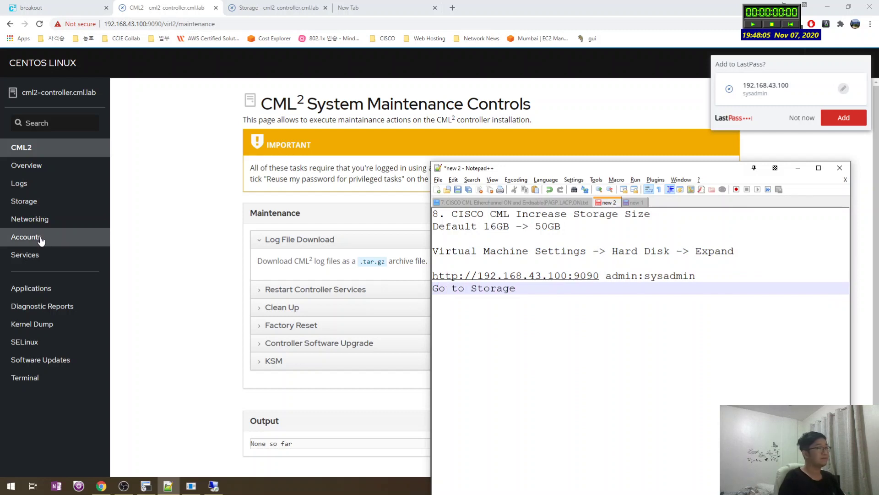
pyautogui.click(42, 206)
# Resize and reposition the notes window beside the Storage page.
pyautogui.moveTo(540, 162); pyautogui.dragTo(584, 151)
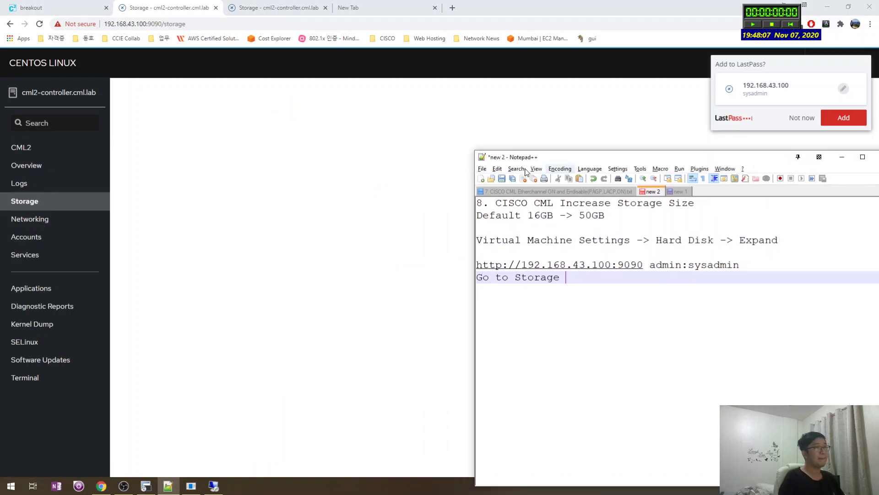
pyautogui.moveTo(475, 149); pyautogui.dragTo(540, 149)
pyautogui.moveTo(601, 158); pyautogui.dragTo(601, 339)
pyautogui.click(731, 302)
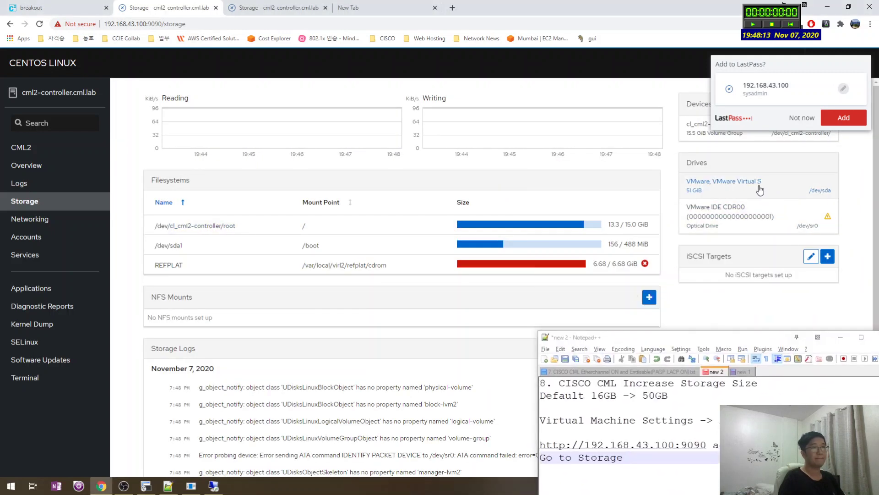
pyautogui.moveTo(639, 337); pyautogui.dragTo(547, 305)
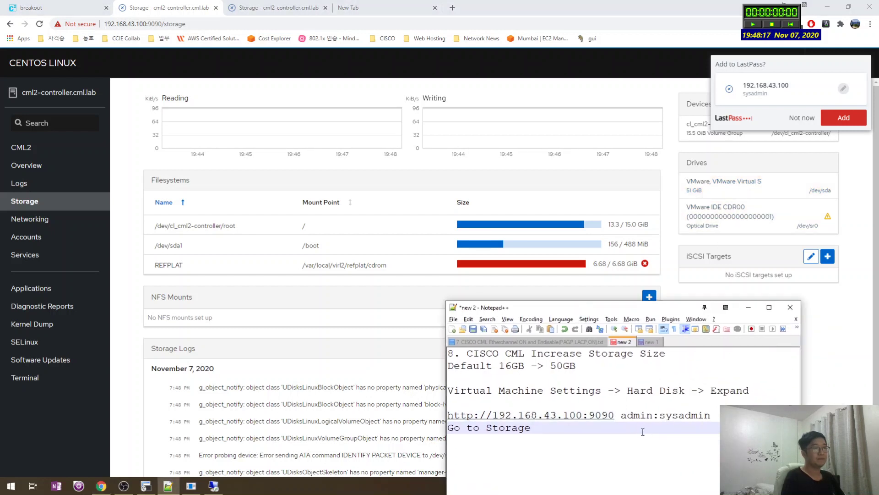
# Remove the arrows after Settings, Disk and Storage in the notes.
pyautogui.write('-> De')
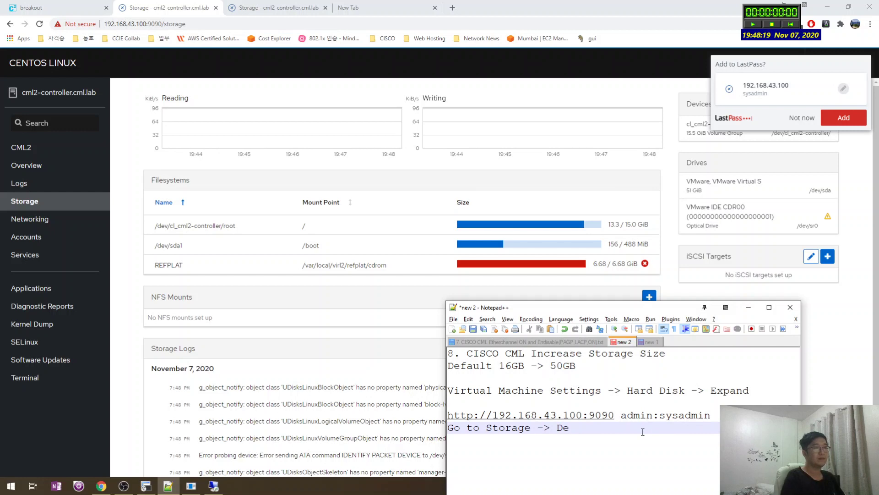
pyautogui.press('Up')
pyautogui.press('Up')
pyautogui.press('Up')
pyautogui.press('Right')
pyautogui.press('Right')
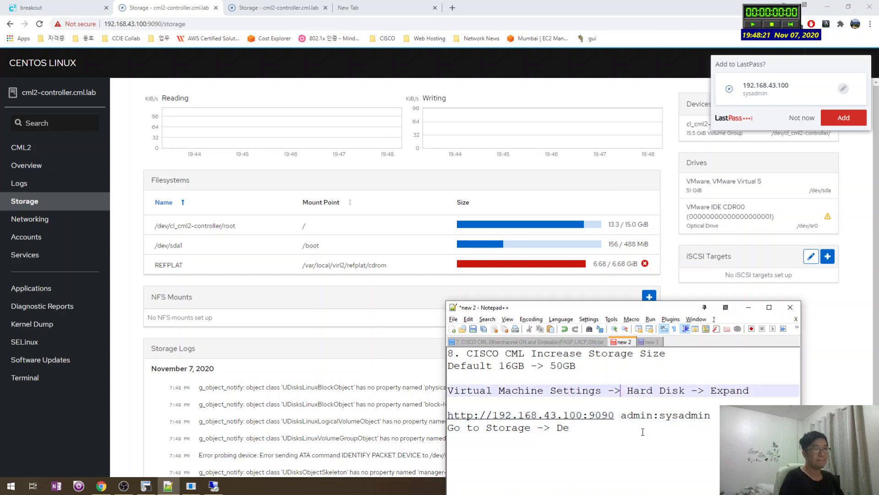
pyautogui.press('BackSpace')
pyautogui.press('Right')
pyautogui.press('Right')
pyautogui.press('Right')
pyautogui.press('Right')
pyautogui.press('Right')
pyautogui.press('Right')
pyautogui.press('Right')
pyautogui.press('Right')
pyautogui.press('Right')
pyautogui.press('Right')
pyautogui.press('Right')
pyautogui.press('BackSpace')
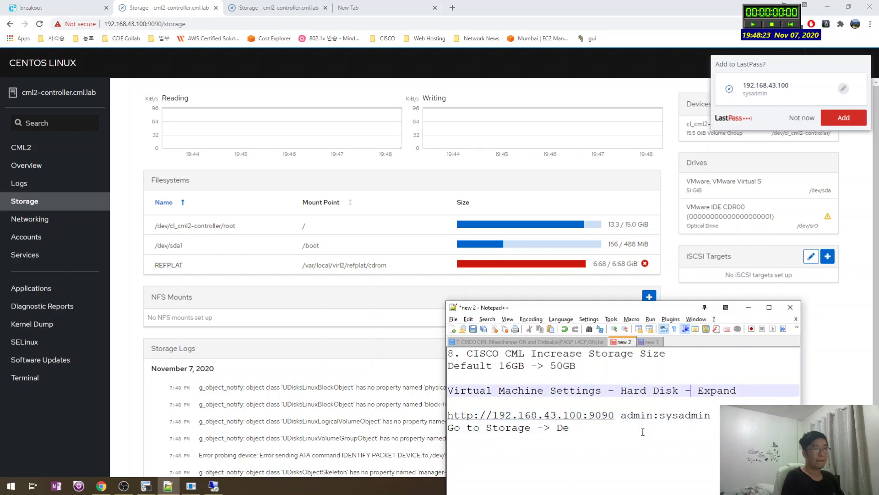
pyautogui.press('Down')
pyautogui.press('Down')
pyautogui.press('Down')
pyautogui.press('Left')
pyautogui.press('BackSpace')
pyautogui.press('Right')
pyautogui.press('Right')
pyautogui.press('Right')
# Extend the storage note to 'Devices - VMware, VMware Vi' and widen the notes window.
pyautogui.write('vices - VMware, VMWare')
pyautogui.press('BackSpace')
pyautogui.press('BackSpace')
pyautogui.press('BackSpace')
pyautogui.press('BackSpace')
pyautogui.write('ware Vi')
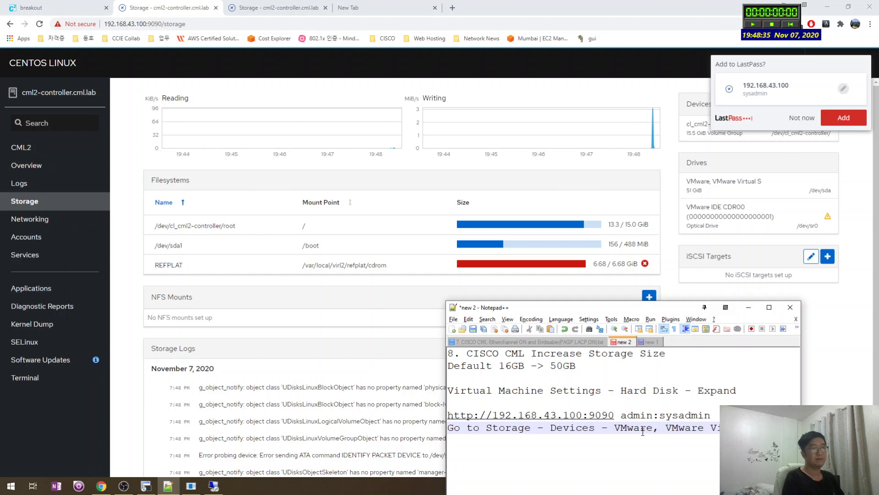
pyautogui.press('Return')
pyautogui.write('50 Gi')
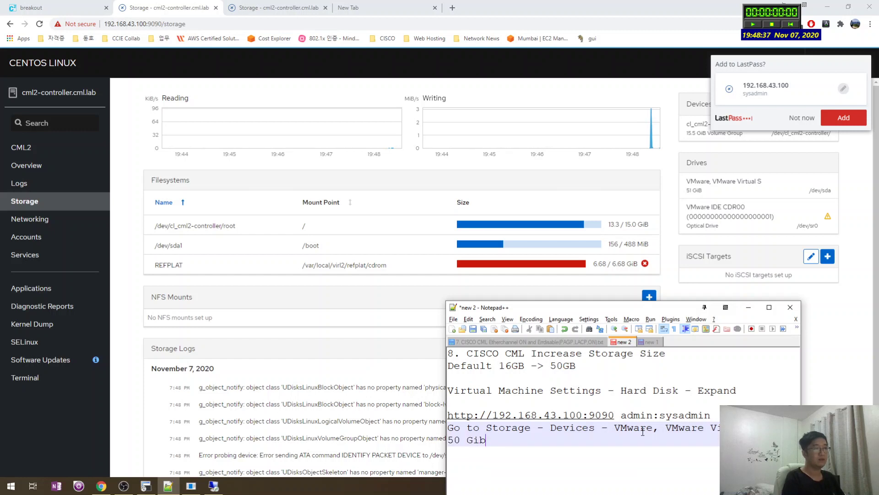
pyautogui.write('b')
pyautogui.press('BackSpace')
pyautogui.press('BackSpace')
pyautogui.press('BackSpace')
pyautogui.press('BackSpace')
pyautogui.press('BackSpace')
pyautogui.press('BackSpace')
pyautogui.moveTo(801, 398); pyautogui.dragTo(856, 398)
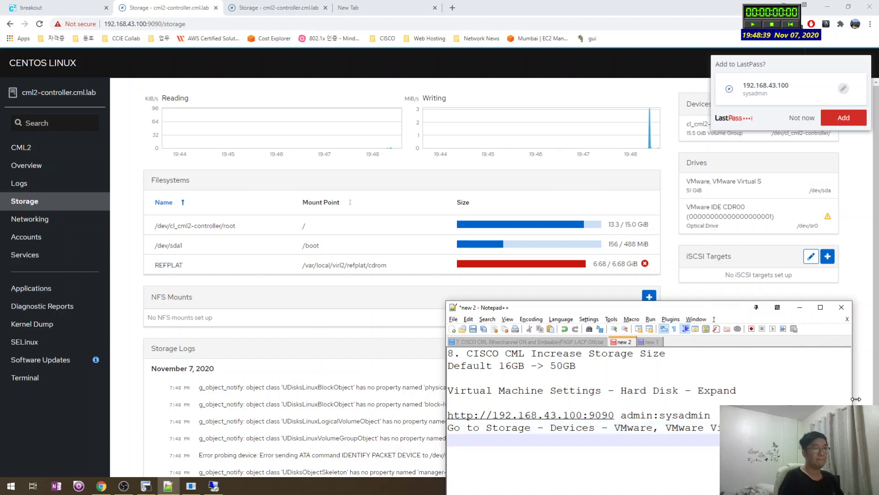
pyautogui.moveTo(623, 310); pyautogui.dragTo(646, 310)
# Open the VMware Virtual S drive details and dismiss the LastPass save-password prompt.
pyautogui.click(724, 183)
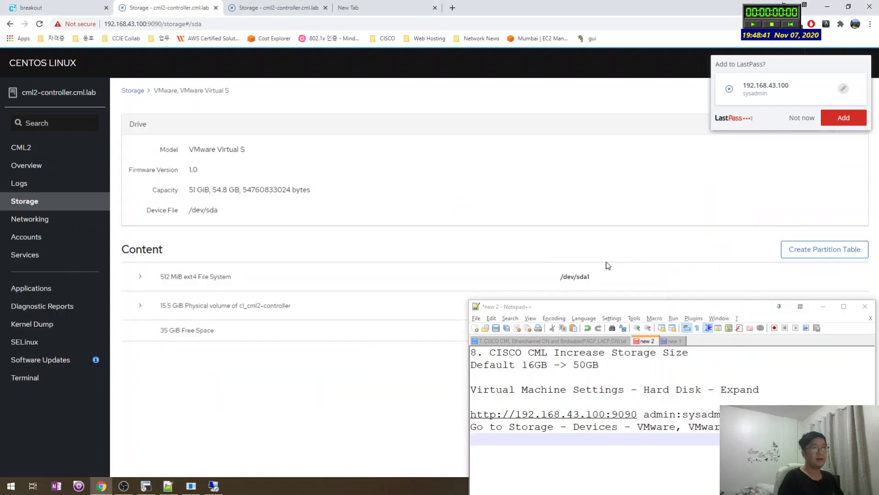
pyautogui.moveTo(530, 311); pyautogui.dragTo(522, 388)
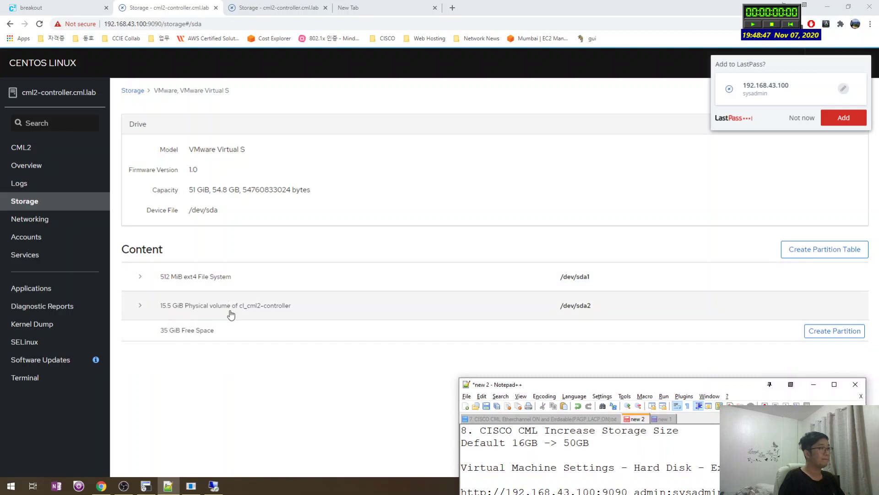
pyautogui.click(35, 201)
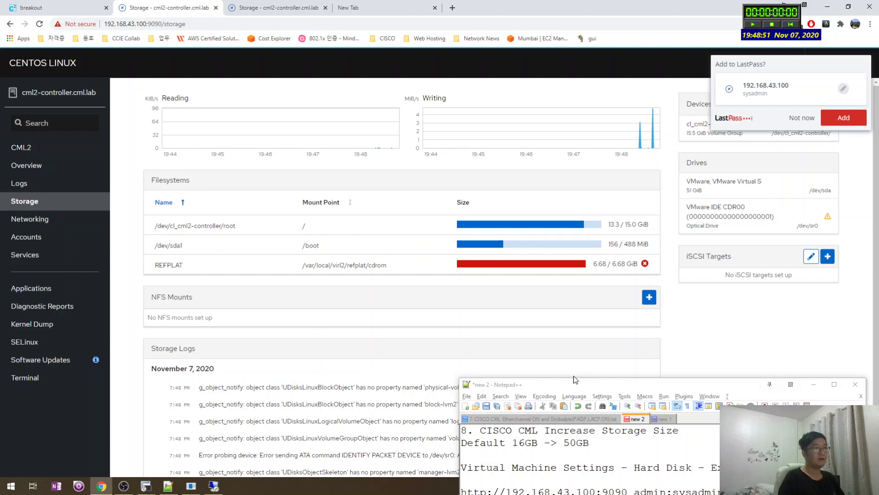
pyautogui.click(526, 442)
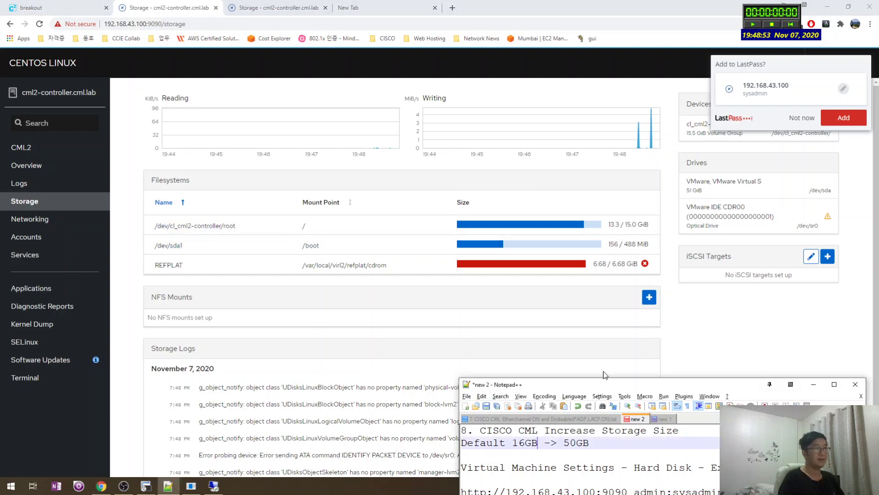
pyautogui.click(780, 191)
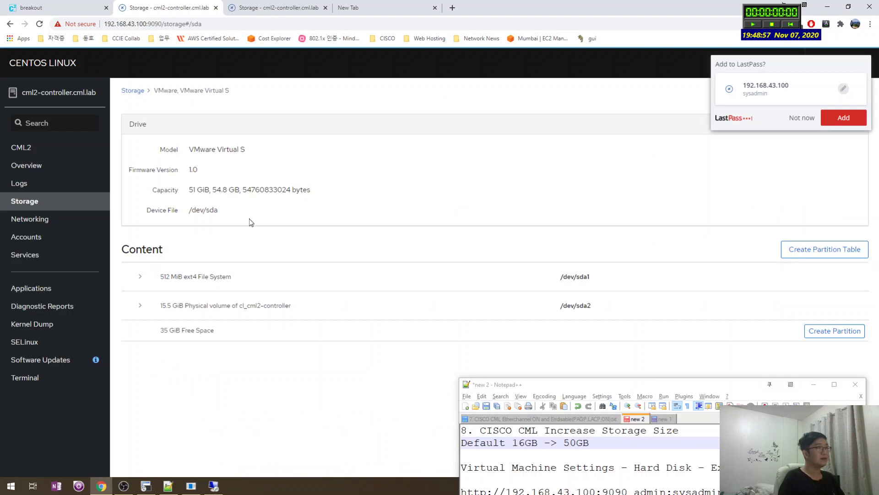
pyautogui.click(802, 119)
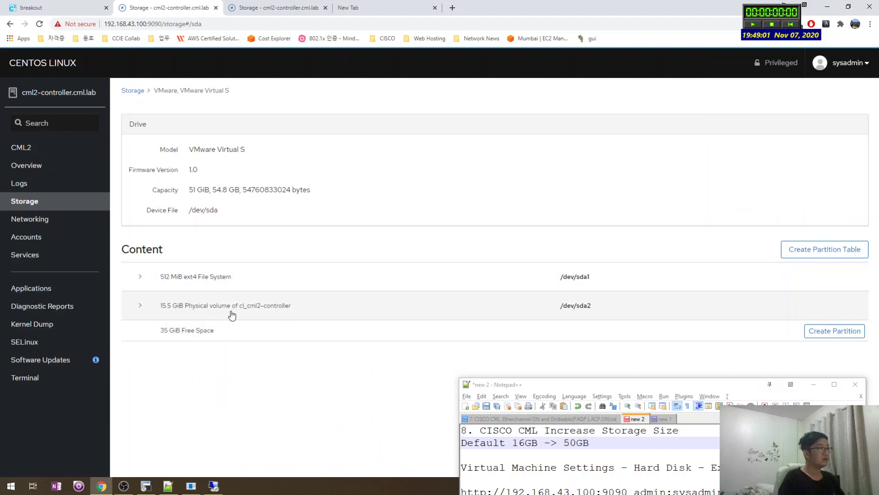
# Expand /dev/sda2, then start and cancel creating a partition in the 35 GiB free space.
pyautogui.click(264, 309)
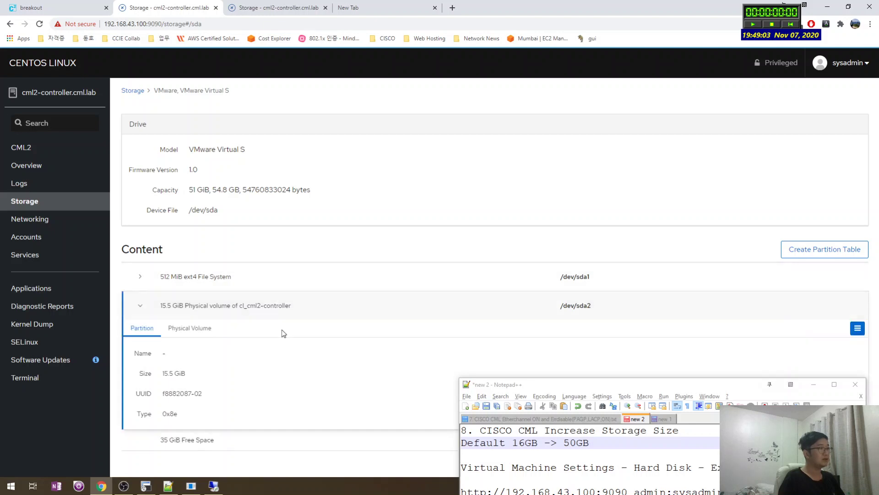
pyautogui.moveTo(655, 387); pyautogui.dragTo(643, 476)
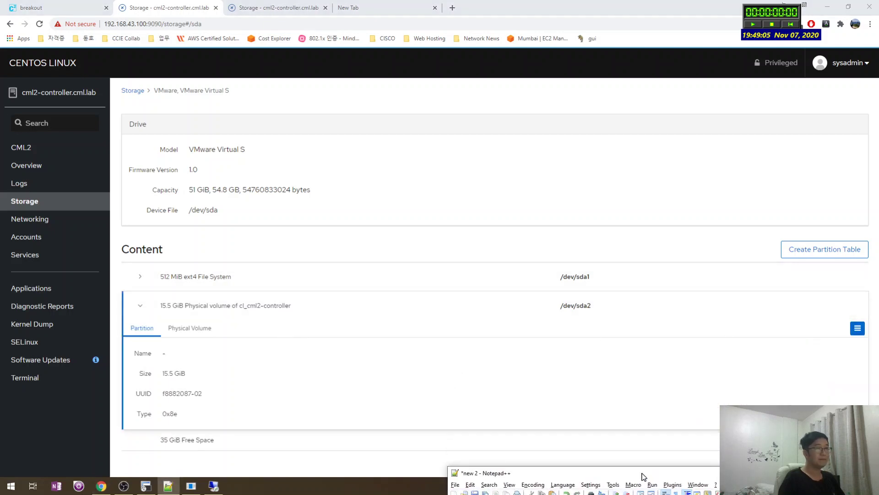
pyautogui.click(189, 439)
pyautogui.click(838, 439)
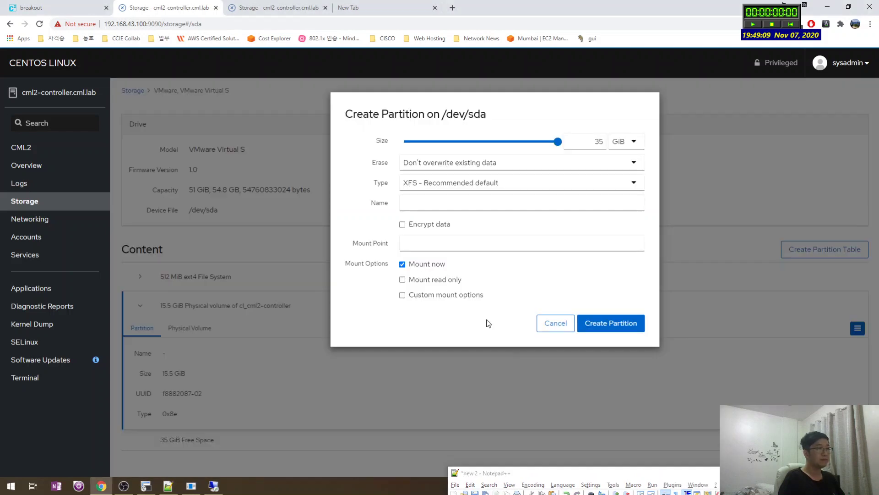
pyautogui.click(555, 323)
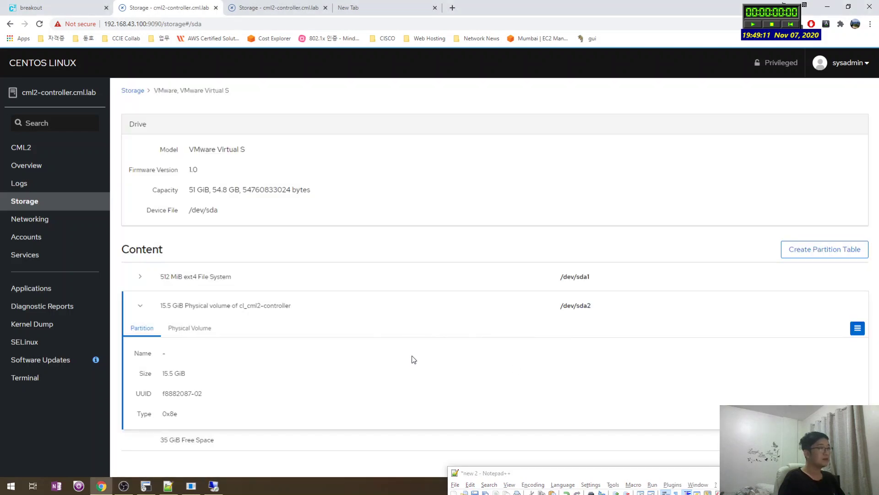
pyautogui.click(145, 310)
pyautogui.click(220, 310)
pyautogui.click(412, 312)
pyautogui.click(641, 312)
# Review the /dev/sda2 actions, collapse its details and return to the Storage overview.
pyautogui.click(858, 328)
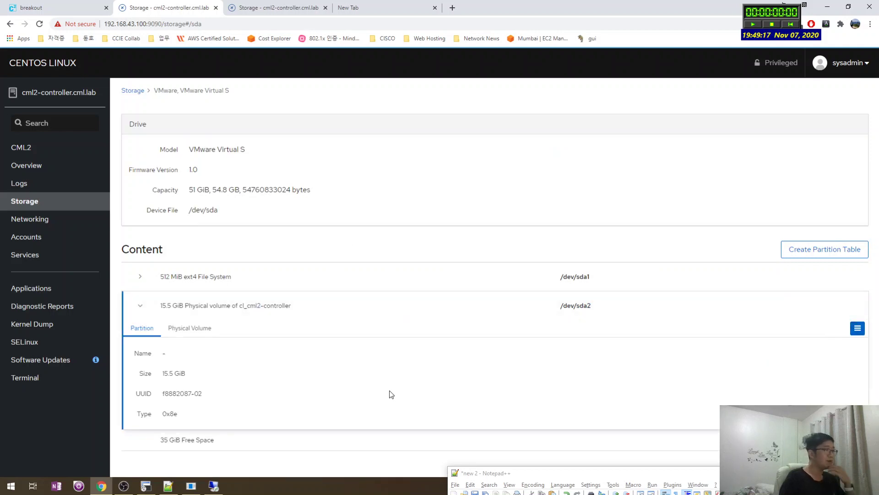
pyautogui.click(554, 309)
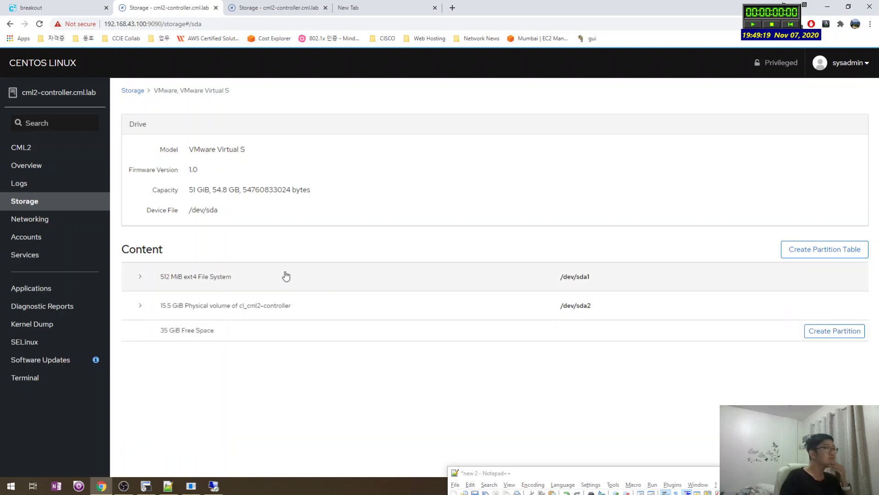
pyautogui.moveTo(224, 209); pyautogui.dragTo(197, 150)
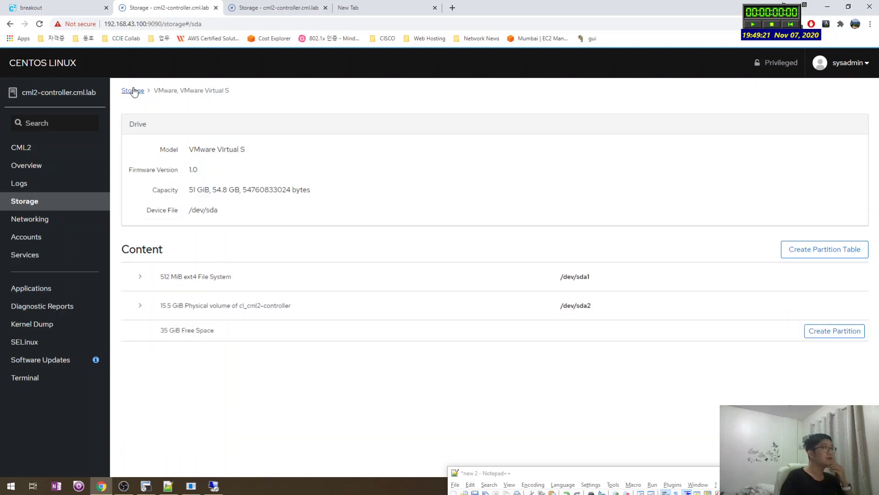
pyautogui.click(132, 90)
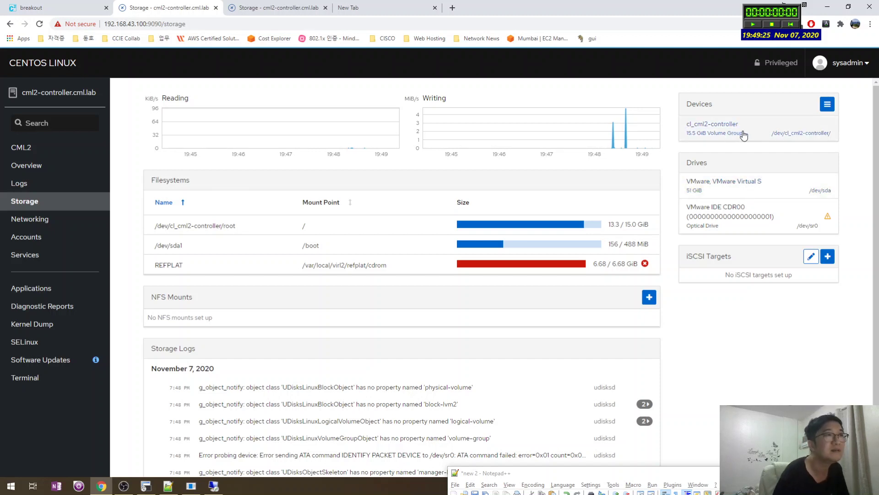
# Open the cl_cml2-controller volume group and bring the notes window up to mid-screen.
pyautogui.click(780, 131)
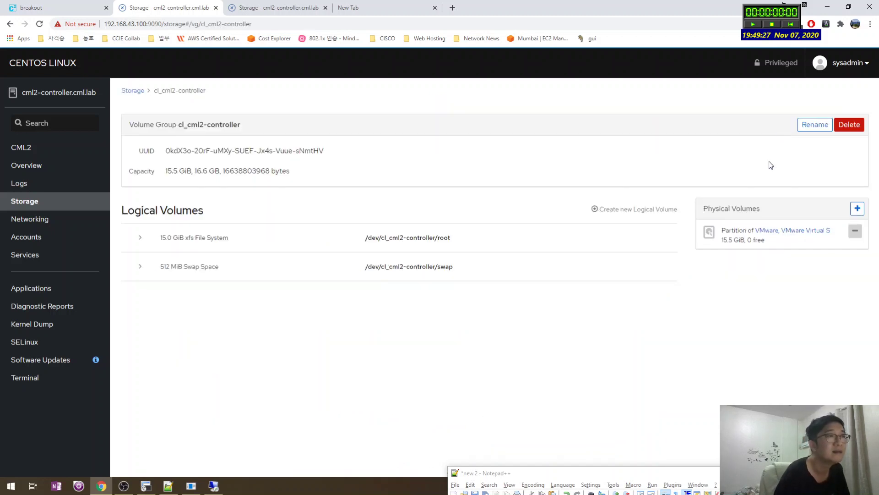
pyautogui.hotkey('alt', 'Tab')
pyautogui.hotkey('alt', 'Tab')
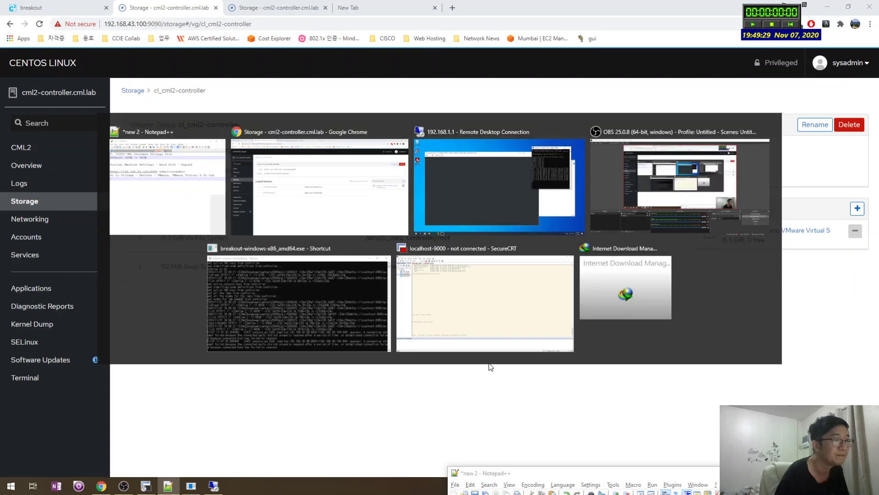
pyautogui.moveTo(526, 477); pyautogui.dragTo(520, 285)
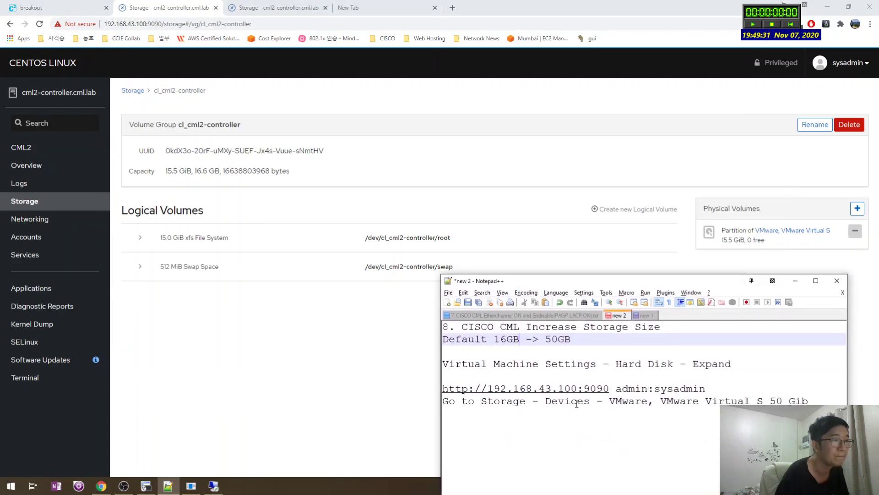
# Rewrite the note's last line to end 'Devices - cm_cml2-controller' and reopen the volume group.
pyautogui.click(595, 401)
pyautogui.moveTo(615, 401); pyautogui.dragTo(795, 401)
pyautogui.press('BackSpace')
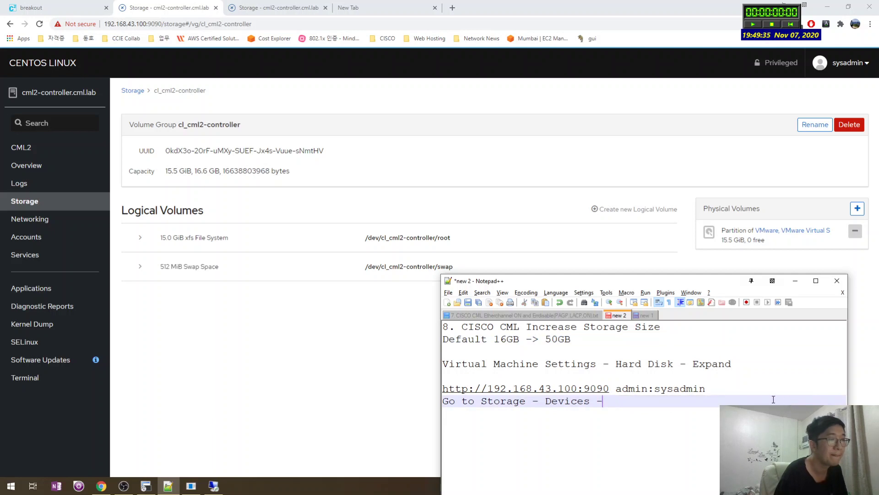
pyautogui.click(26, 197)
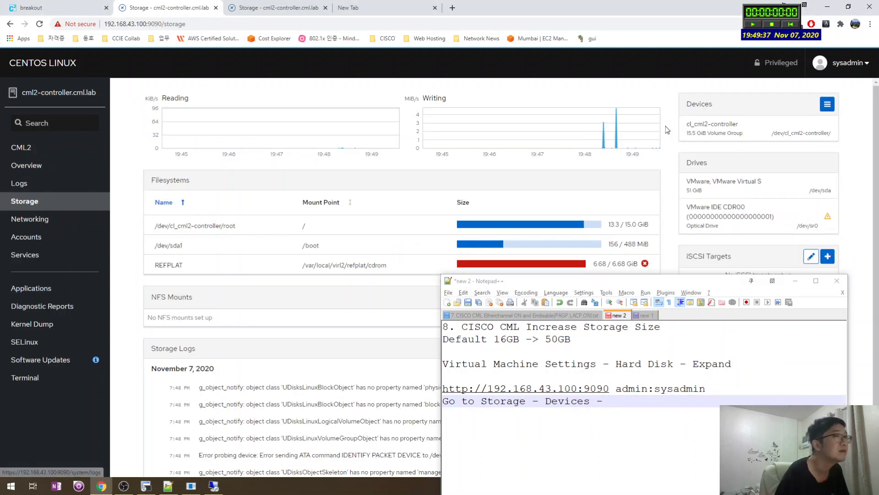
pyautogui.click(596, 421)
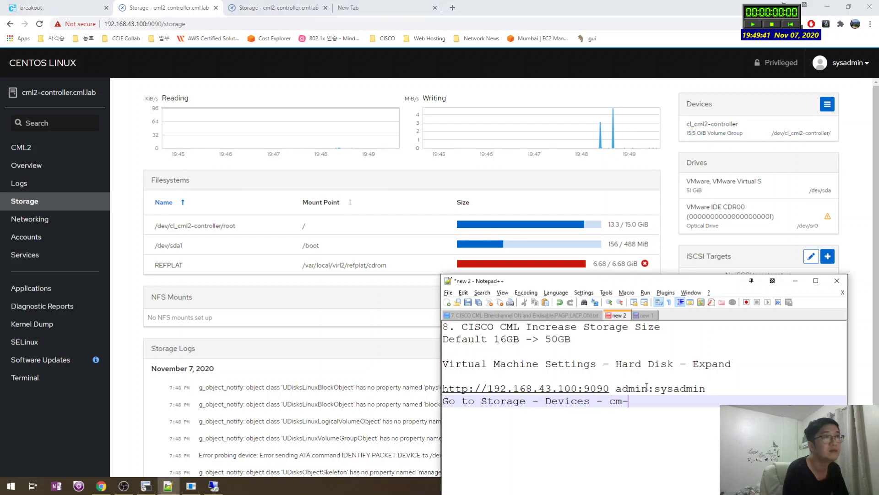
pyautogui.write('cml2-')
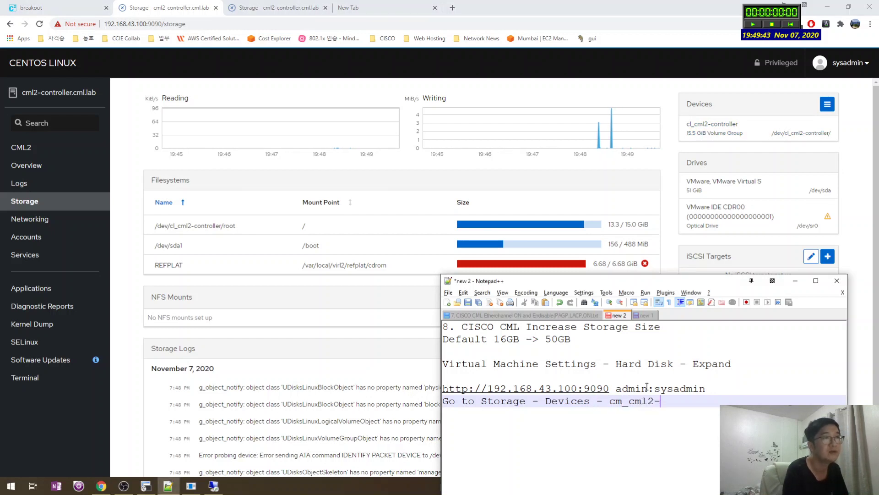
pyautogui.write('controller')
pyautogui.press('Return')
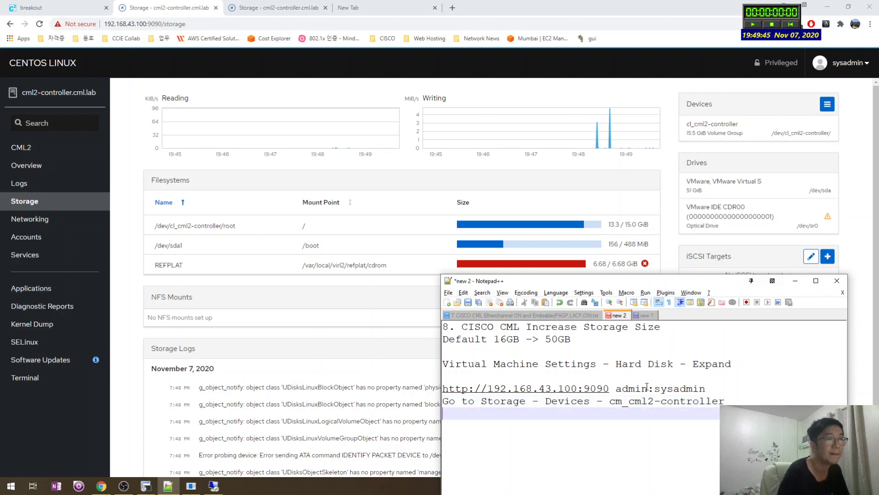
pyautogui.click(747, 137)
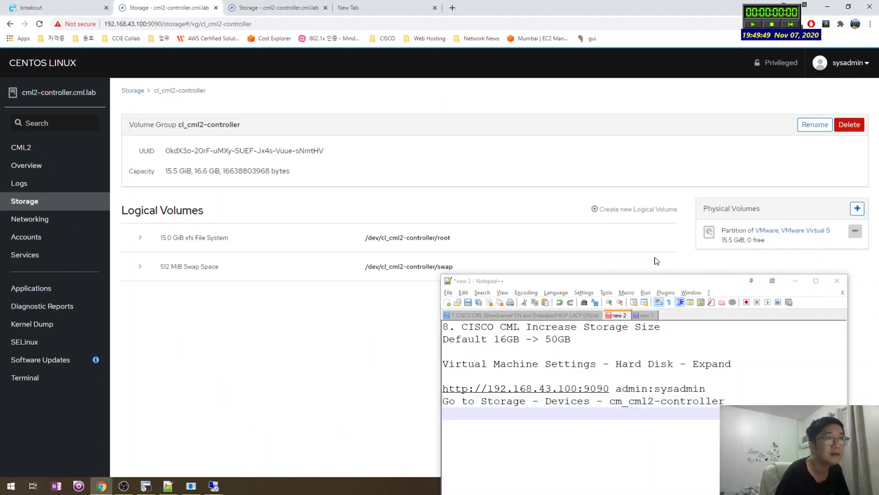
# Expand the root logical volume's details and briefly open, then dismiss, the add-disks dialog.
pyautogui.moveTo(586, 281); pyautogui.dragTo(572, 349)
pyautogui.click(394, 245)
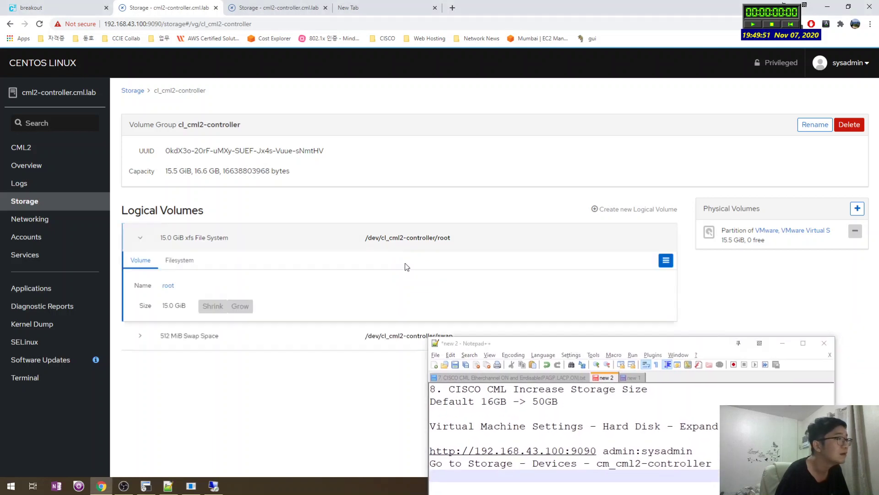
pyautogui.moveTo(237, 310)
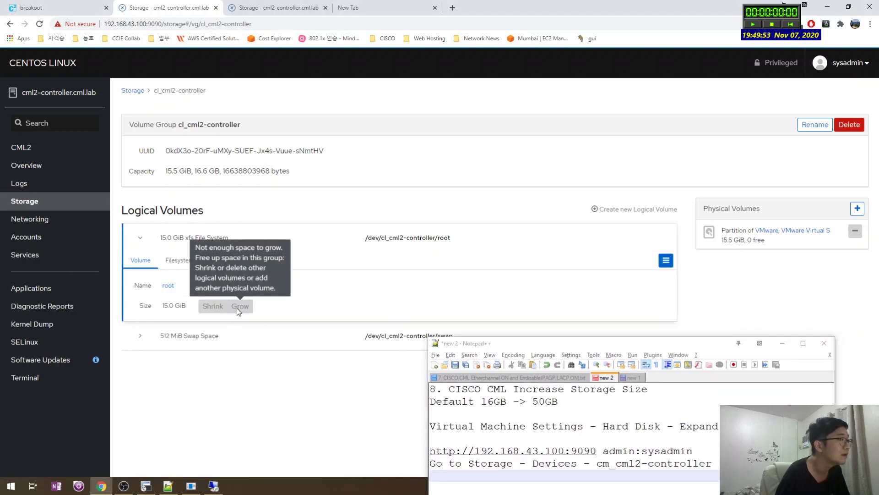
pyautogui.click(857, 208)
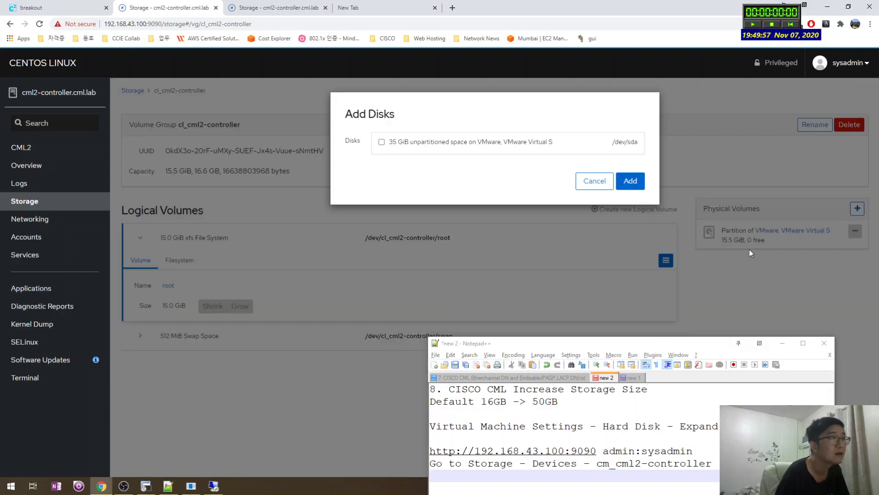
pyautogui.click(595, 181)
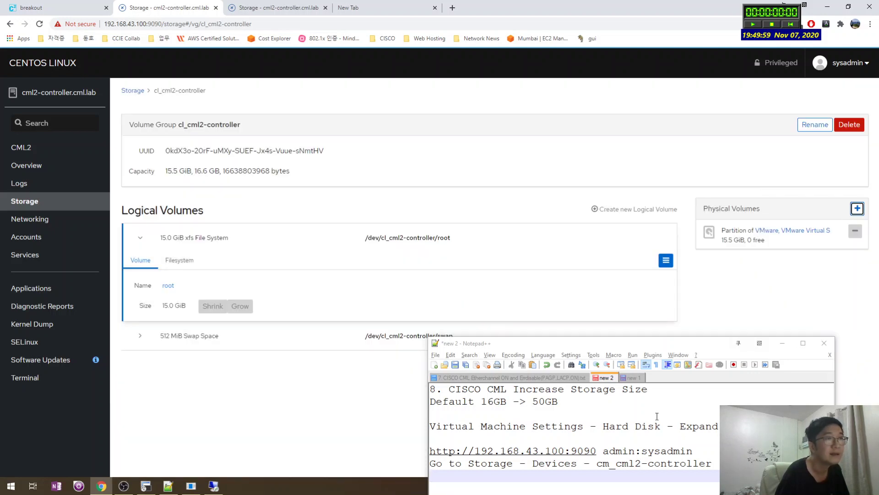
# Add new blank lines at the end of the notes window.
pyautogui.moveTo(633, 347); pyautogui.dragTo(621, 307)
pyautogui.click(719, 421)
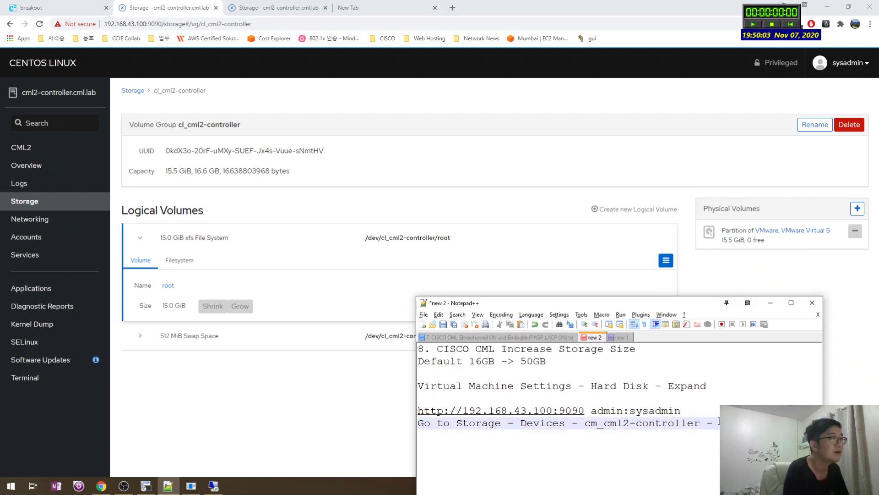
pyautogui.press('Return')
pyautogui.press('End')
pyautogui.press('Return')
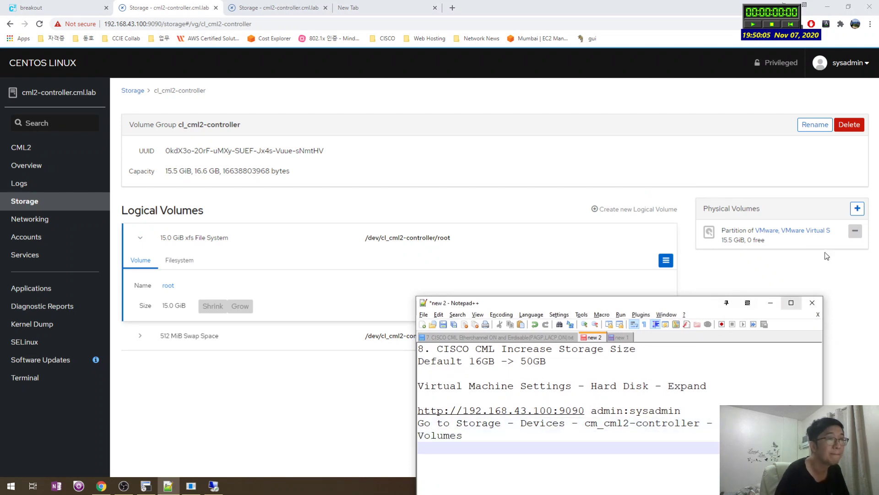
# Add the 35 GiB unpartitioned /dev/sda space to the cl_cml2-controller volume group.
pyautogui.click(721, 214)
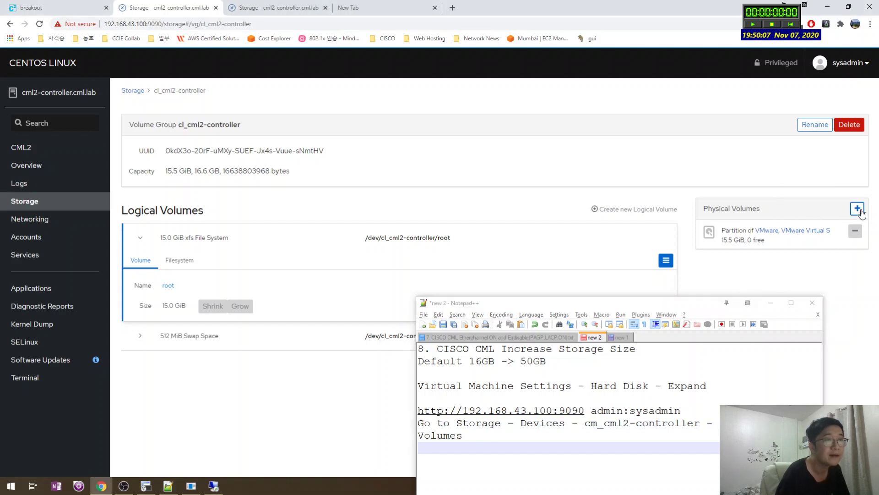
pyautogui.click(858, 208)
pyautogui.click(403, 142)
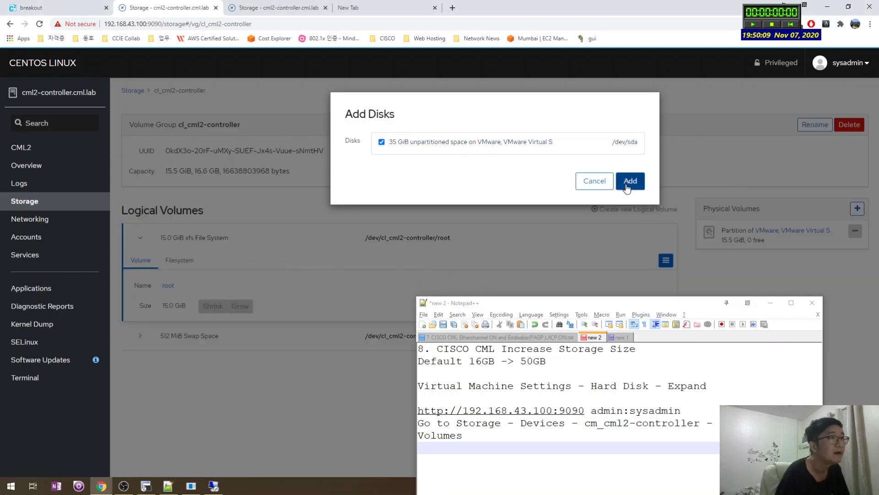
pyautogui.click(628, 185)
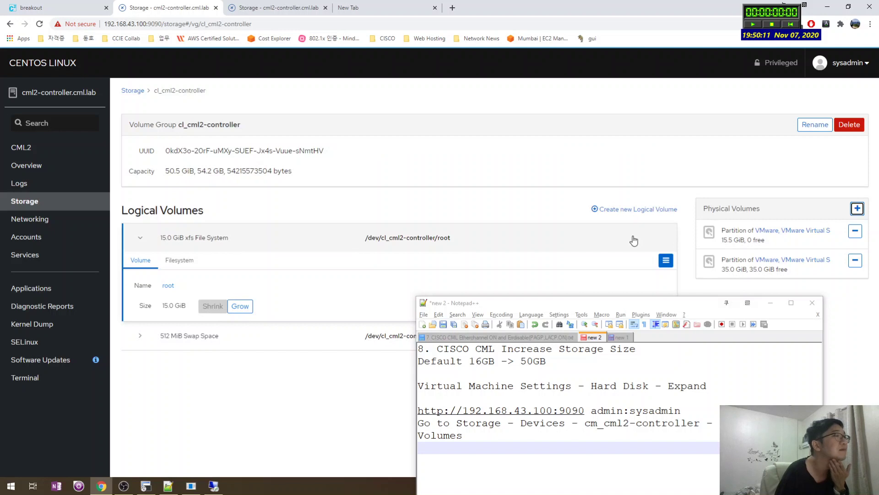
# Check that no further disks remain available to add to the volume group.
pyautogui.moveTo(551, 303); pyautogui.dragTo(593, 268)
pyautogui.click(539, 401)
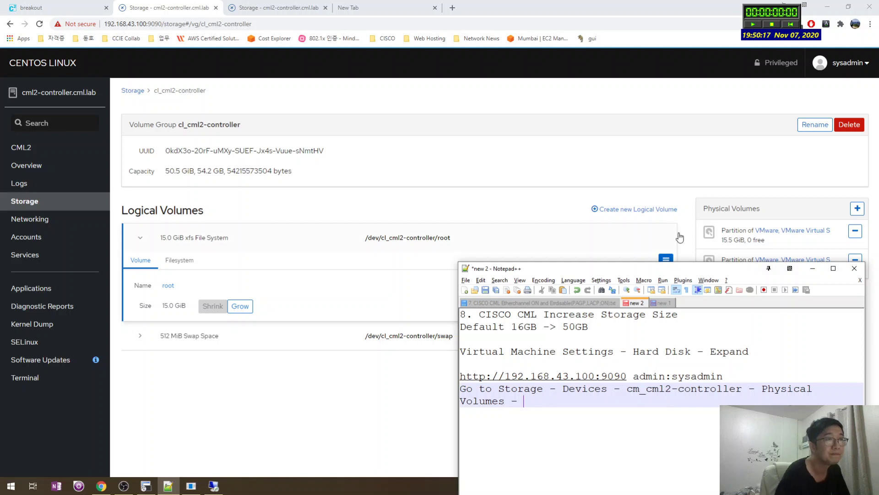
pyautogui.click(856, 208)
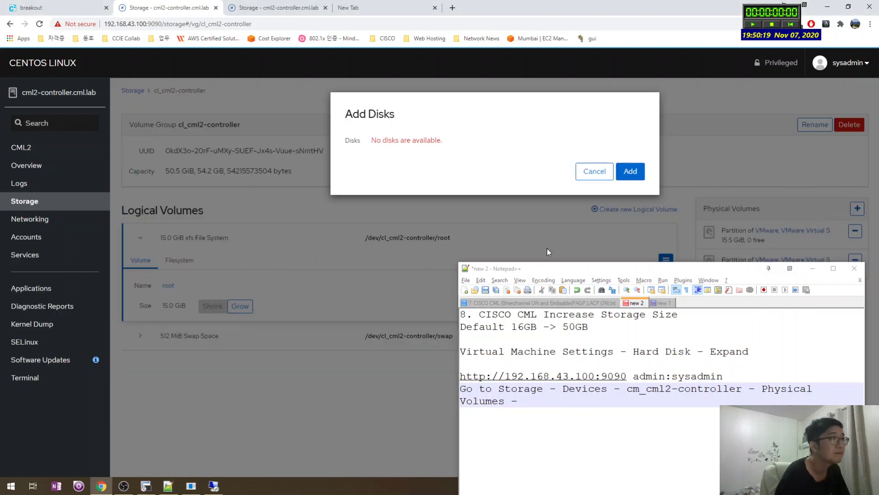
pyautogui.press('Escape')
# Grow root from 15.0 to 50.0 GiB, then return to Storage showing 13.5 / 50.0 GiB.
pyautogui.click(241, 307)
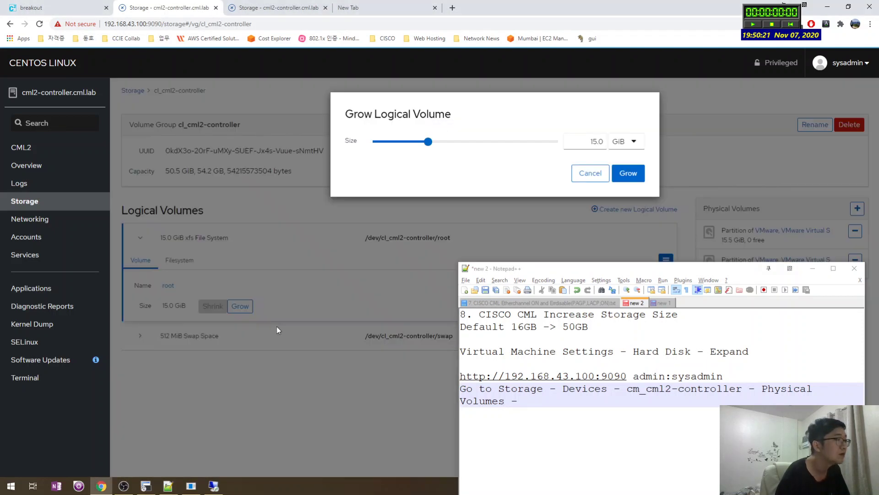
pyautogui.click(592, 410)
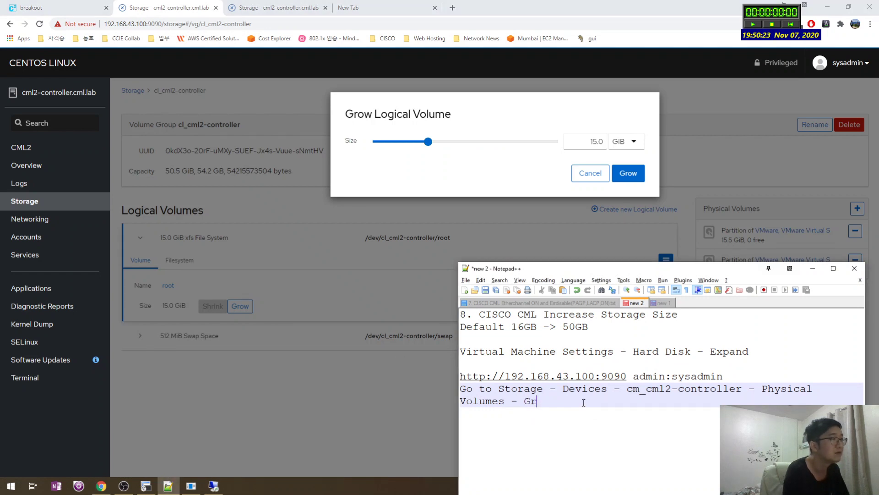
pyautogui.moveTo(428, 142); pyautogui.dragTo(632, 154)
pyautogui.click(630, 174)
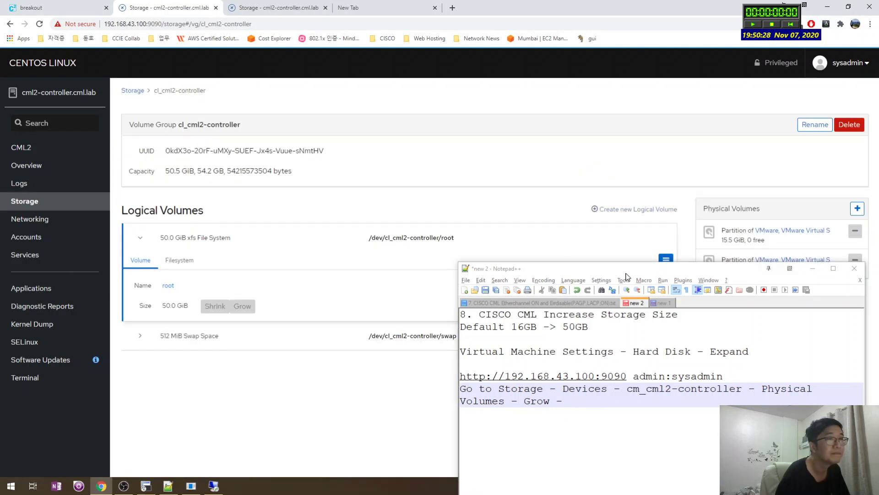
pyautogui.moveTo(626, 274); pyautogui.dragTo(624, 286)
pyautogui.click(284, 278)
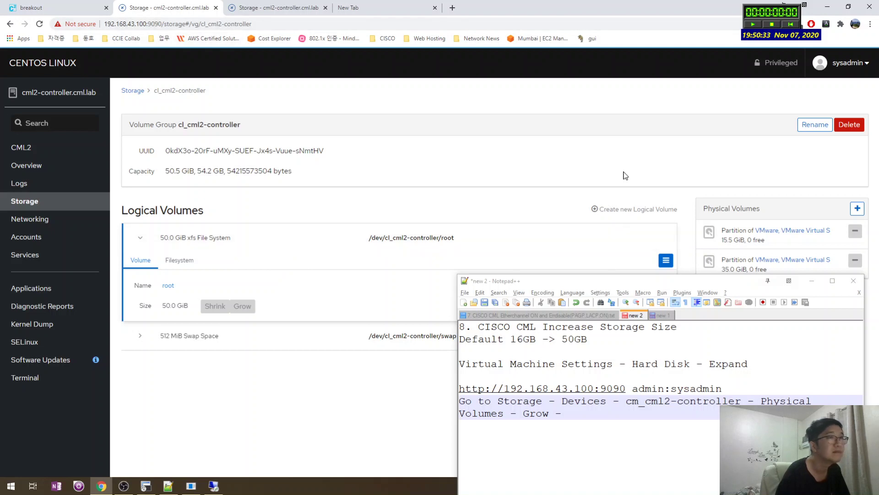
pyautogui.click(81, 200)
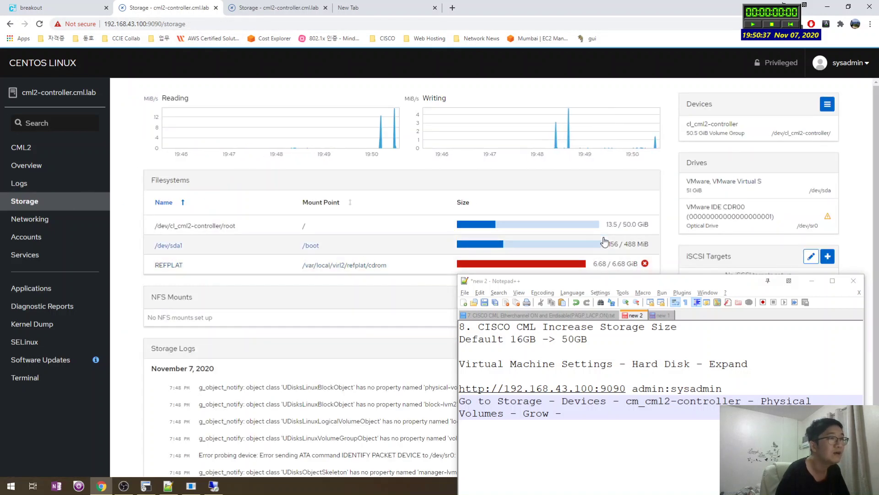
# Browse to the Cisco Modeling Labs server at 192.168.43.100.
pyautogui.moveTo(569, 285); pyautogui.dragTo(560, 258)
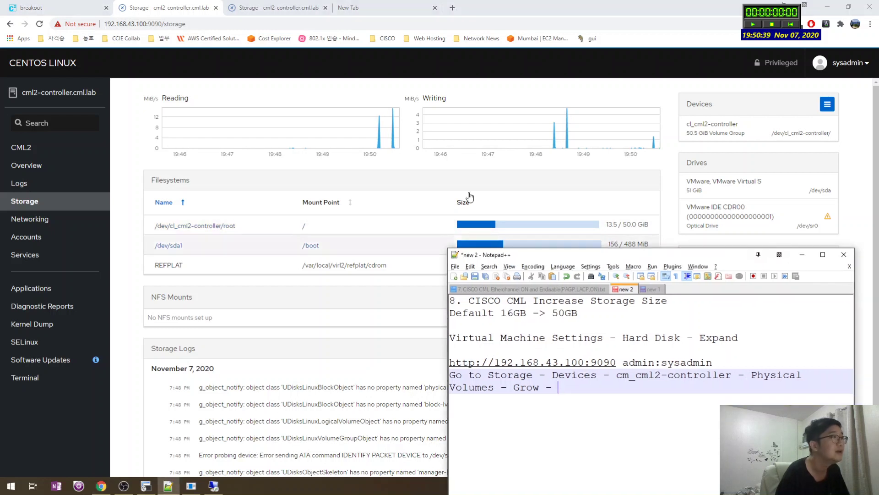
pyautogui.click(201, 25)
pyautogui.write('192.168.43.')
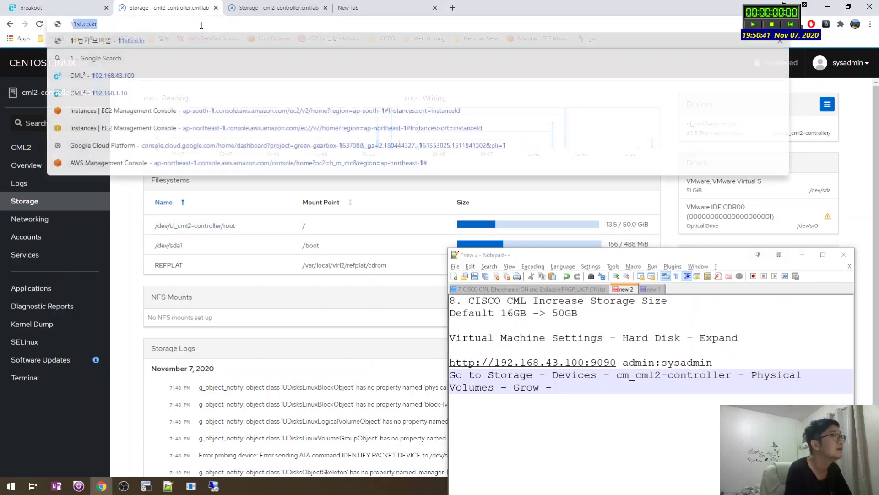
pyautogui.press('Return')
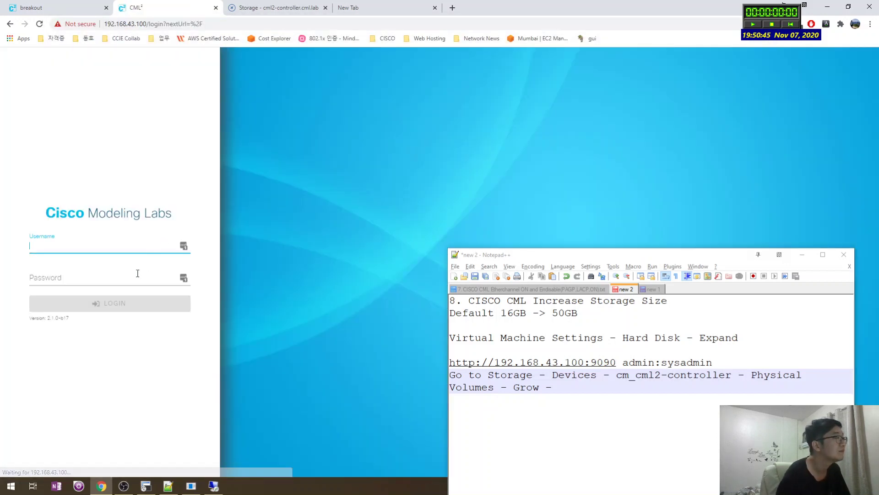
# Sign in to Cisco Modeling Labs with saved credentials and open the 20201031 CSR lab.
pyautogui.click(184, 246)
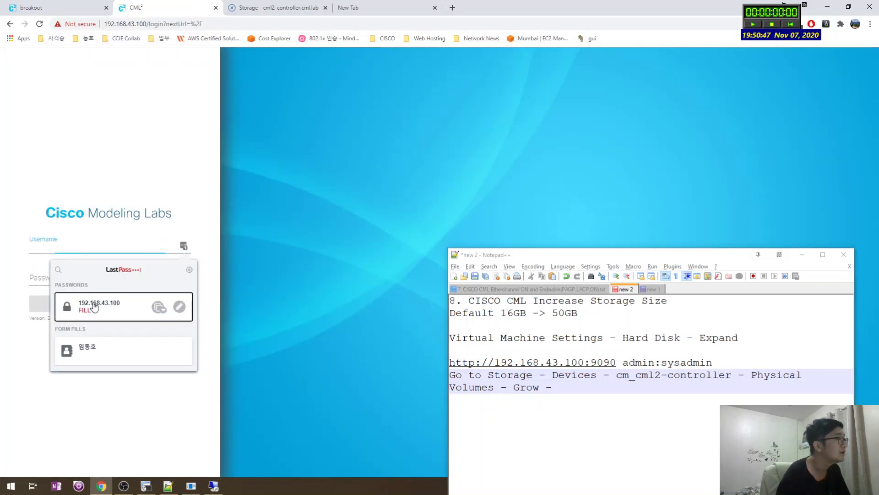
pyautogui.click(98, 293)
pyautogui.click(98, 304)
pyautogui.moveTo(549, 255); pyautogui.dragTo(571, 303)
pyautogui.click(102, 177)
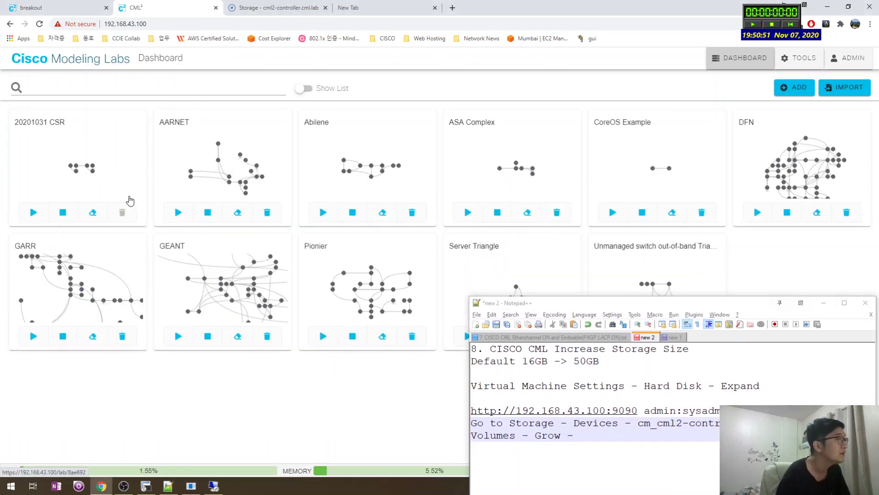
# Start a new line in the notes and return to the Cockpit Storage tab.
pyautogui.moveTo(555, 308); pyautogui.dragTo(508, 43)
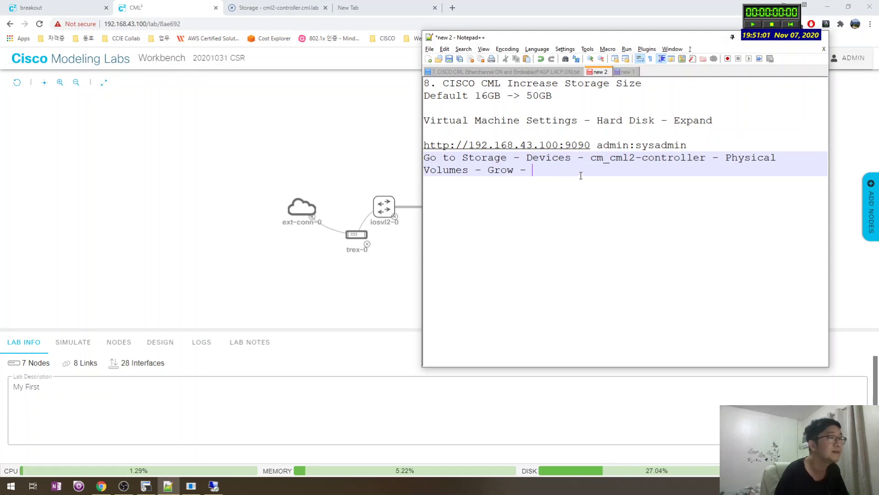
pyautogui.press('Return')
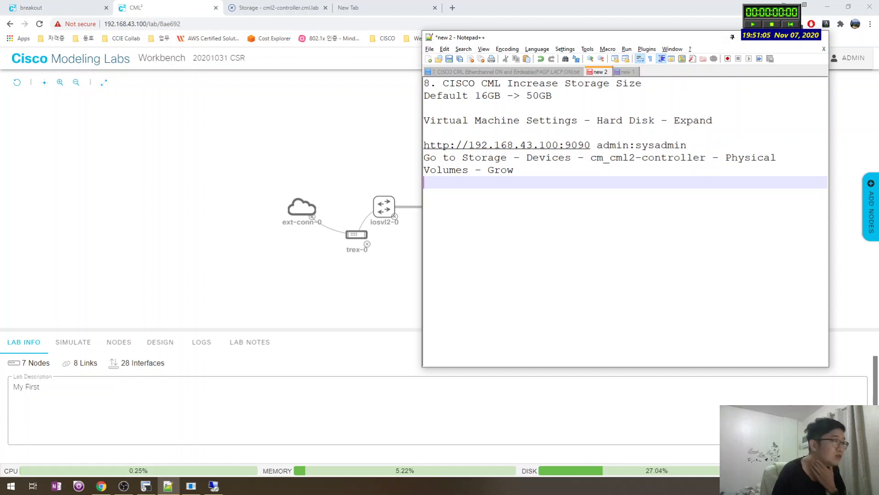
pyautogui.click(302, 5)
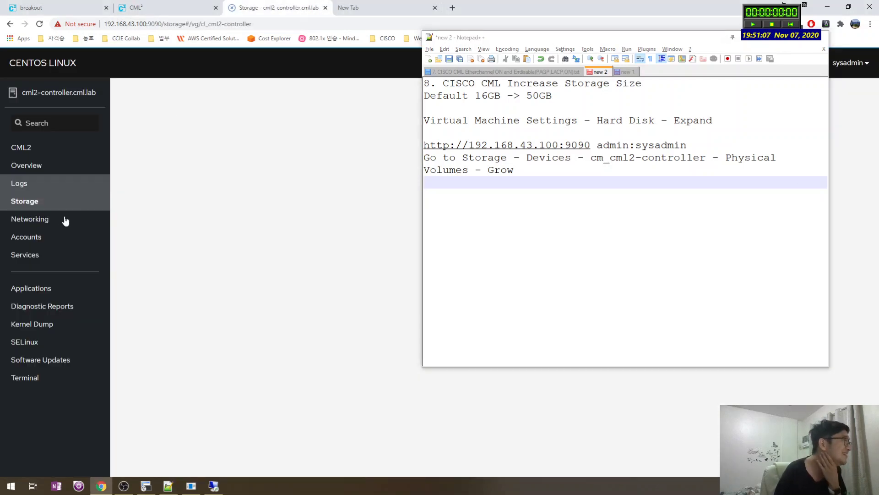
# Reconnect the disconnected console and log back in with the server account to reach Networking.
pyautogui.click(97, 222)
pyautogui.moveTo(500, 41); pyautogui.dragTo(538, 323)
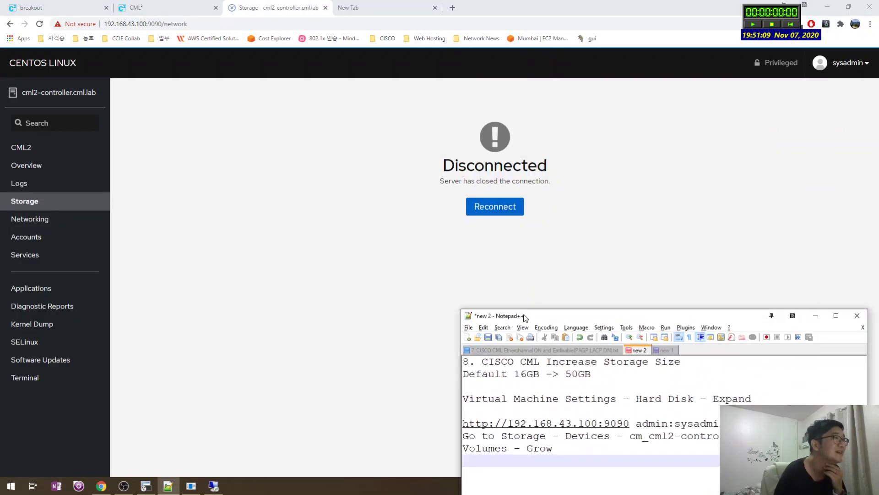
pyautogui.click(252, 188)
pyautogui.press('F5')
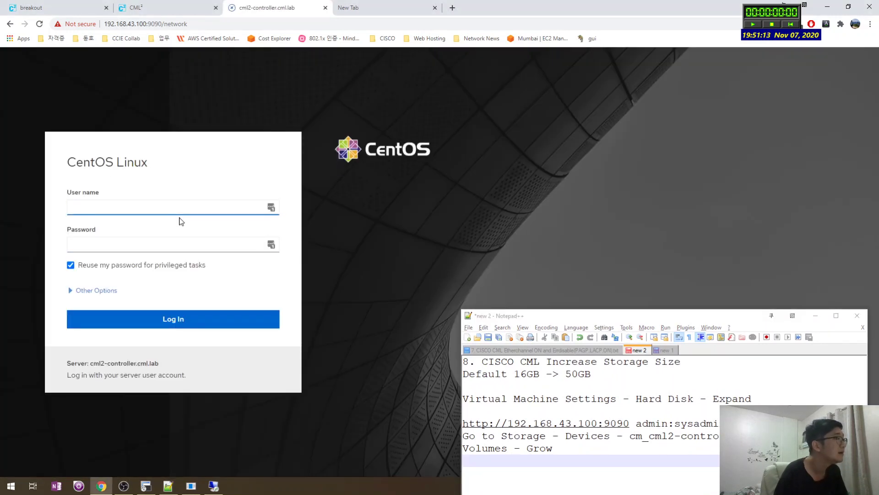
pyautogui.write('sysadmin')
pyautogui.press('Tab')
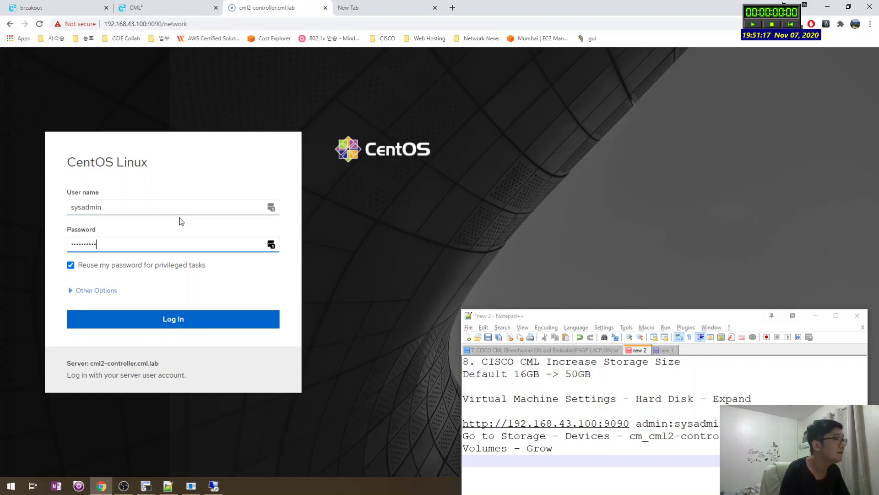
pyautogui.press('Return')
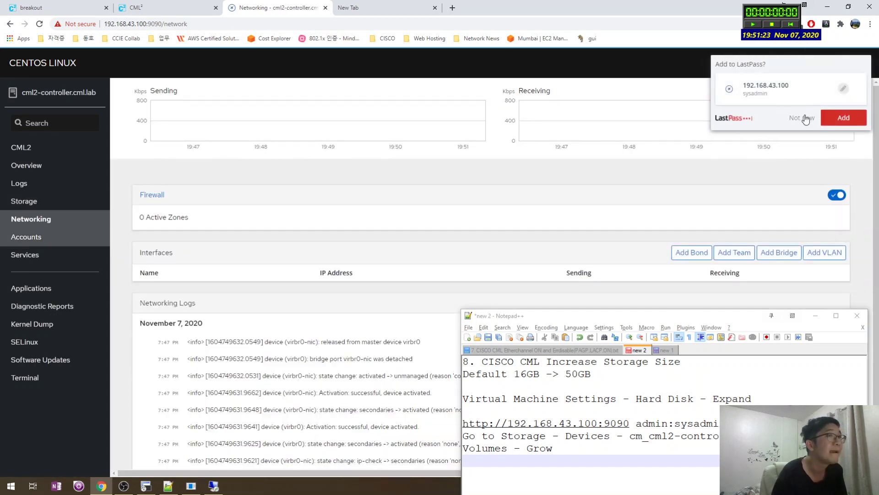
# Review bridge0's IPv4 settings (192.168.43.100/24 via 192.168.43.1) and cancel without changes.
pyautogui.moveTo(570, 321); pyautogui.dragTo(611, 416)
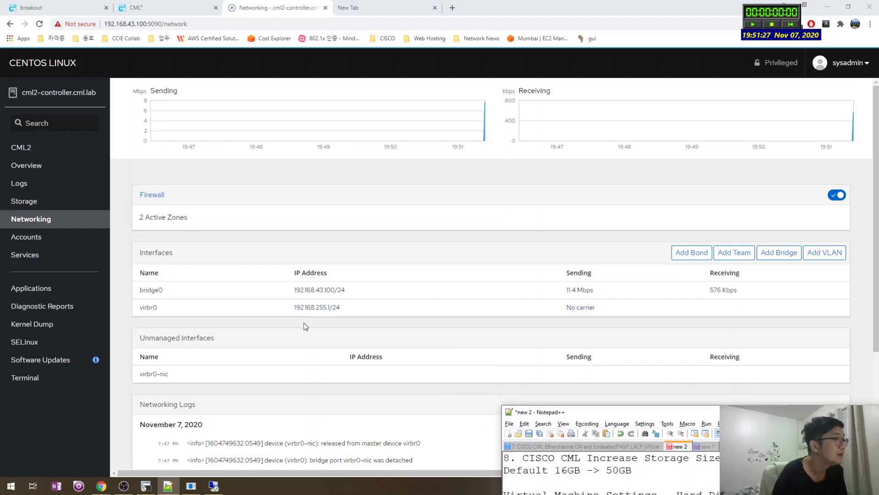
pyautogui.click(337, 292)
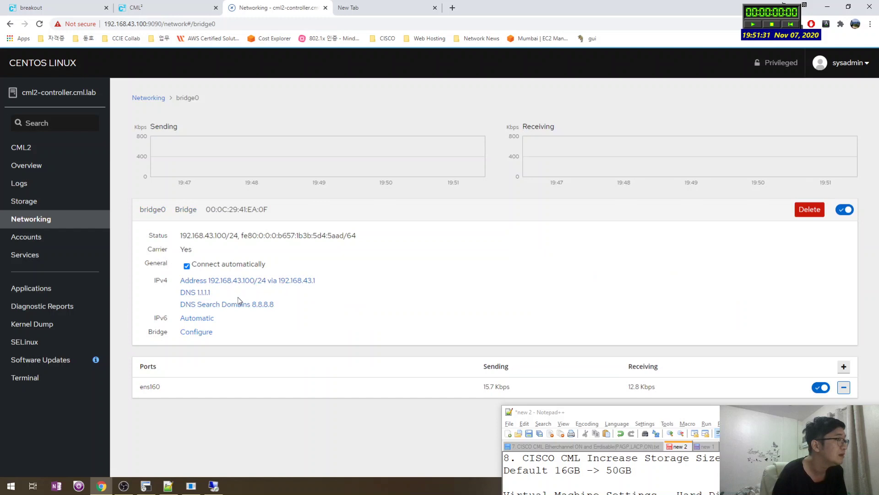
pyautogui.click(211, 281)
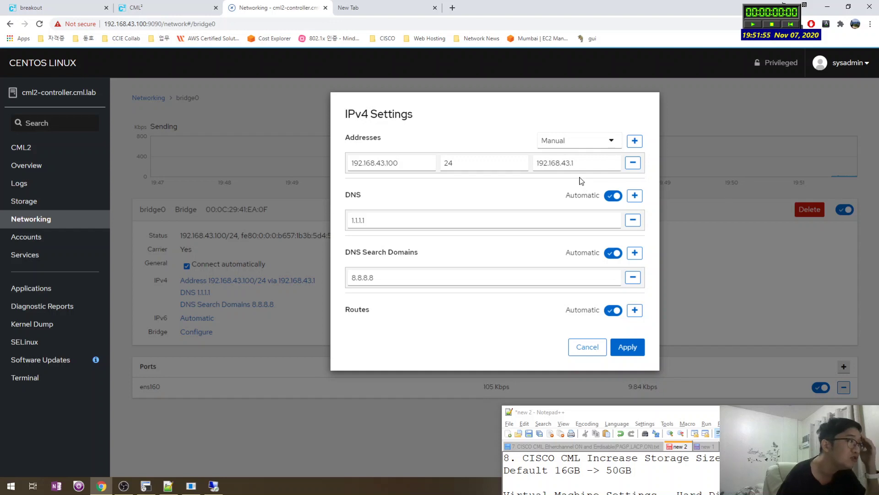
pyautogui.click(593, 348)
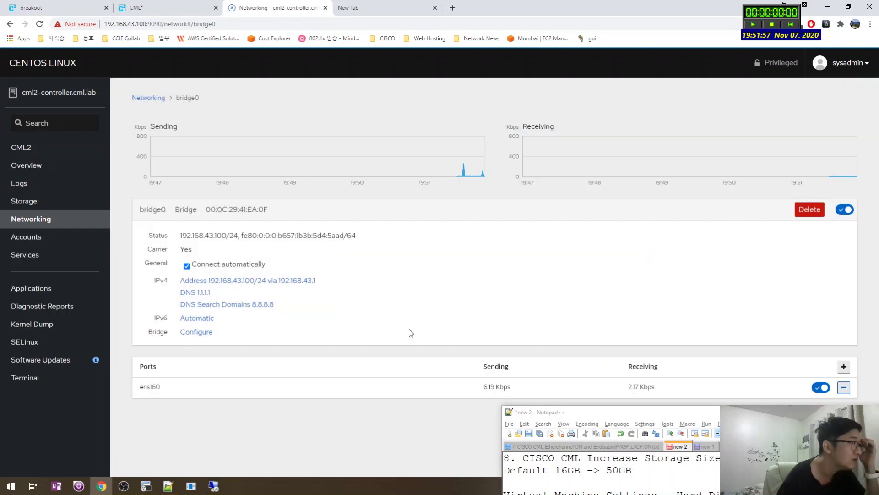